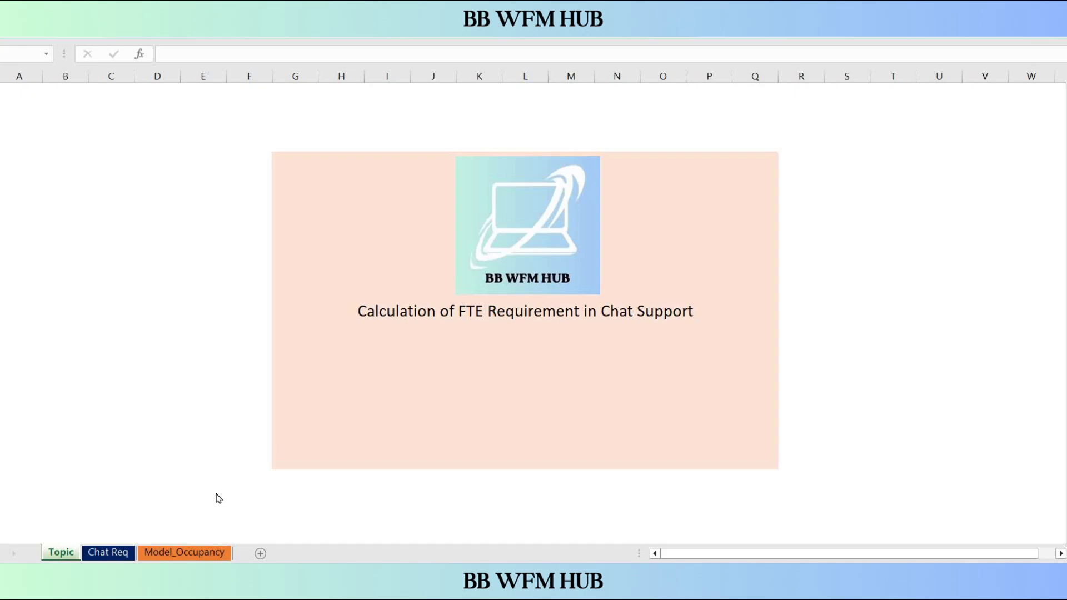
# - Switch to the Chat Req sheet with the FTE inputs and chat concurrency tables
pyautogui.click(109, 552)
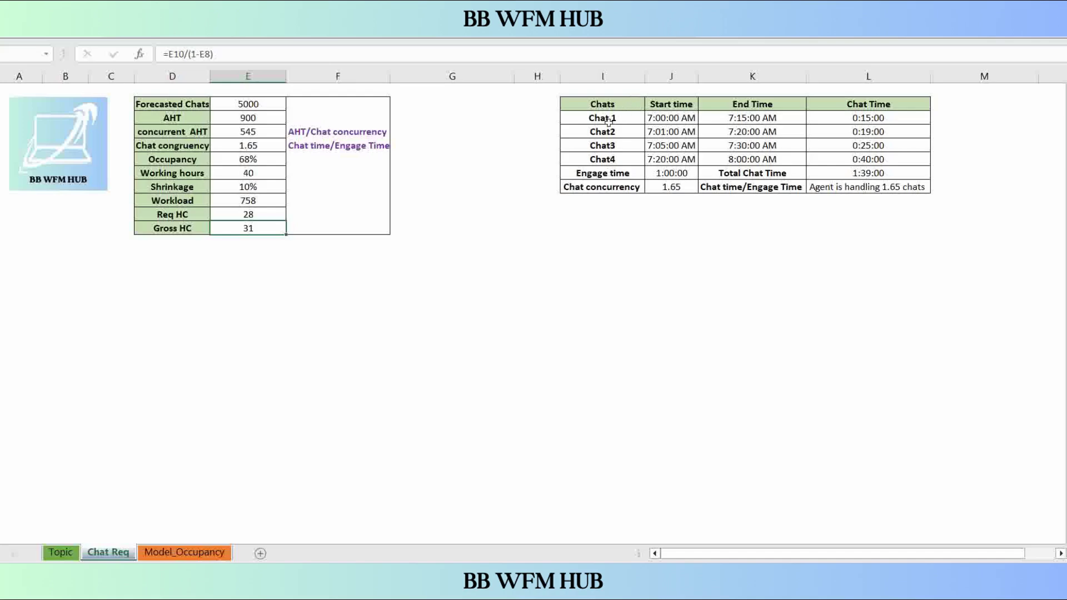
pyautogui.click(638, 119)
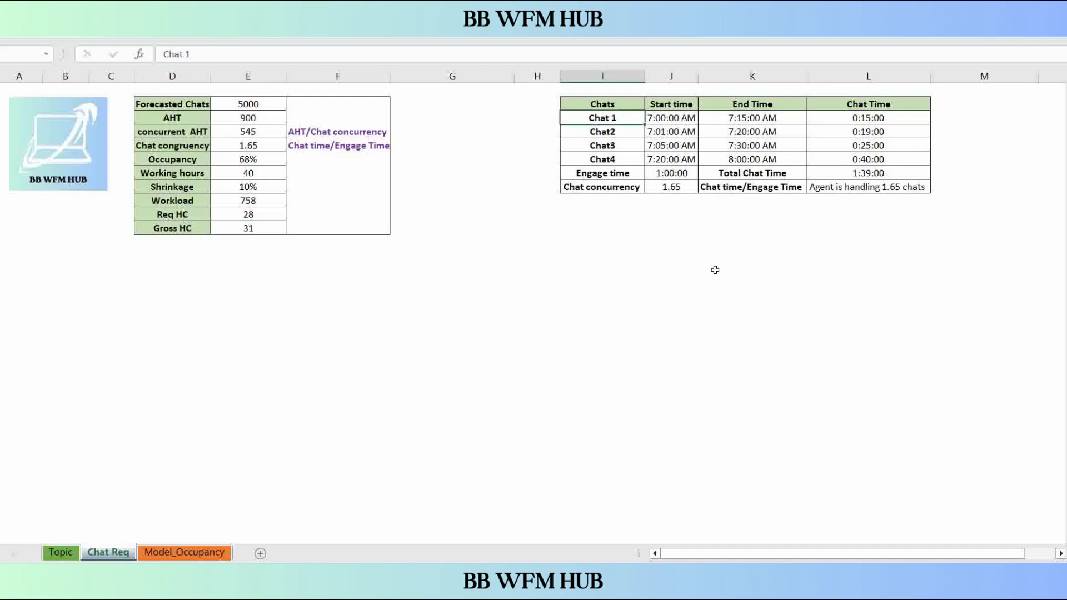
pyautogui.press('Right')
pyautogui.press('Right')
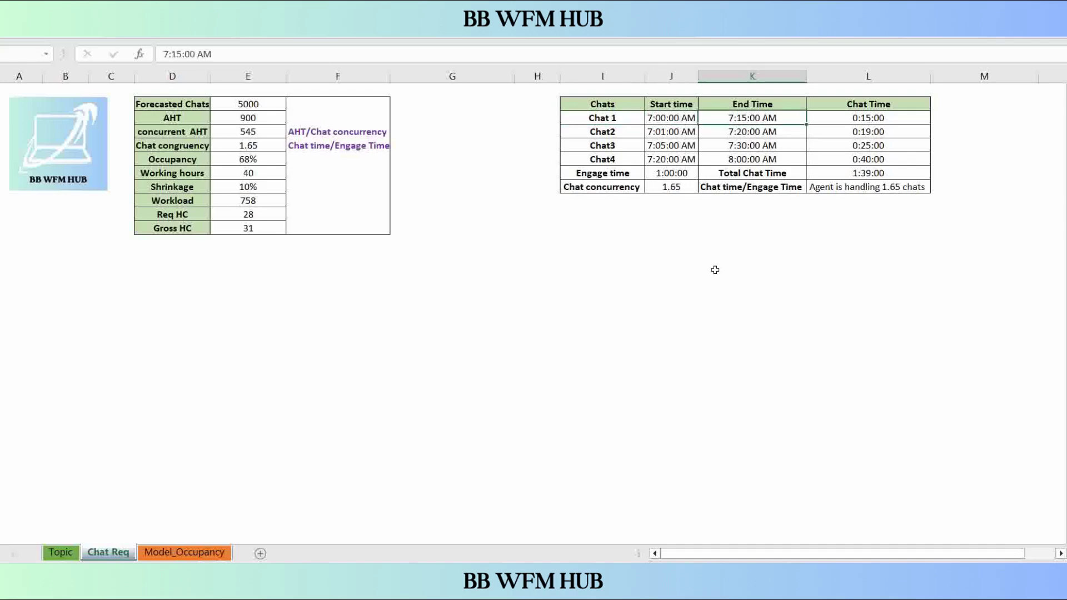
pyautogui.press('Left')
pyautogui.press('Left')
pyautogui.press('Down')
pyautogui.press('Right')
pyautogui.press('Right')
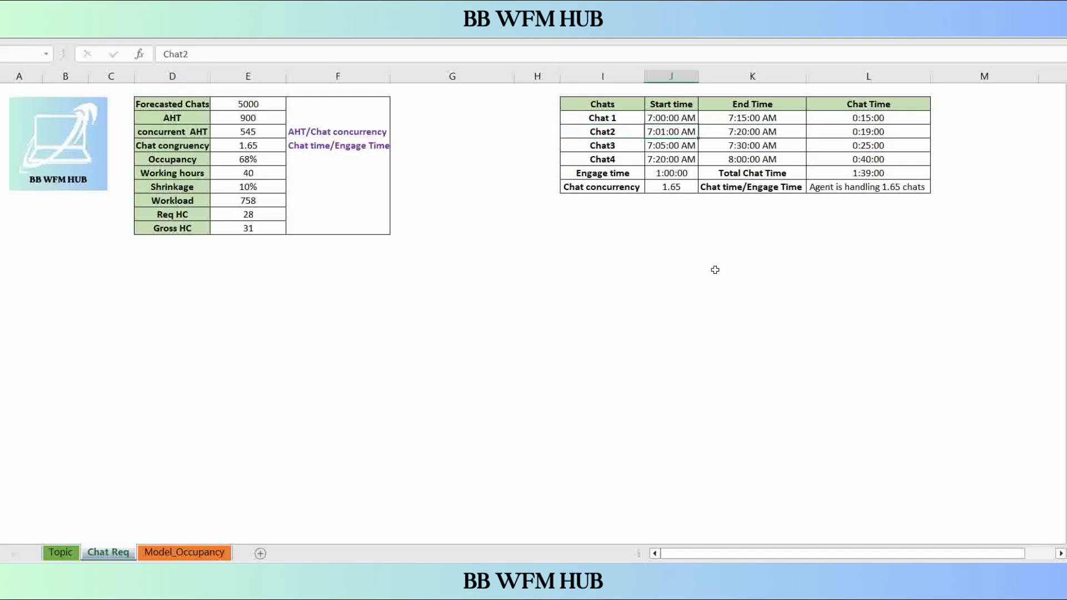
pyautogui.press('Left')
pyautogui.press('Left')
pyautogui.press('Down')
pyautogui.press('Right')
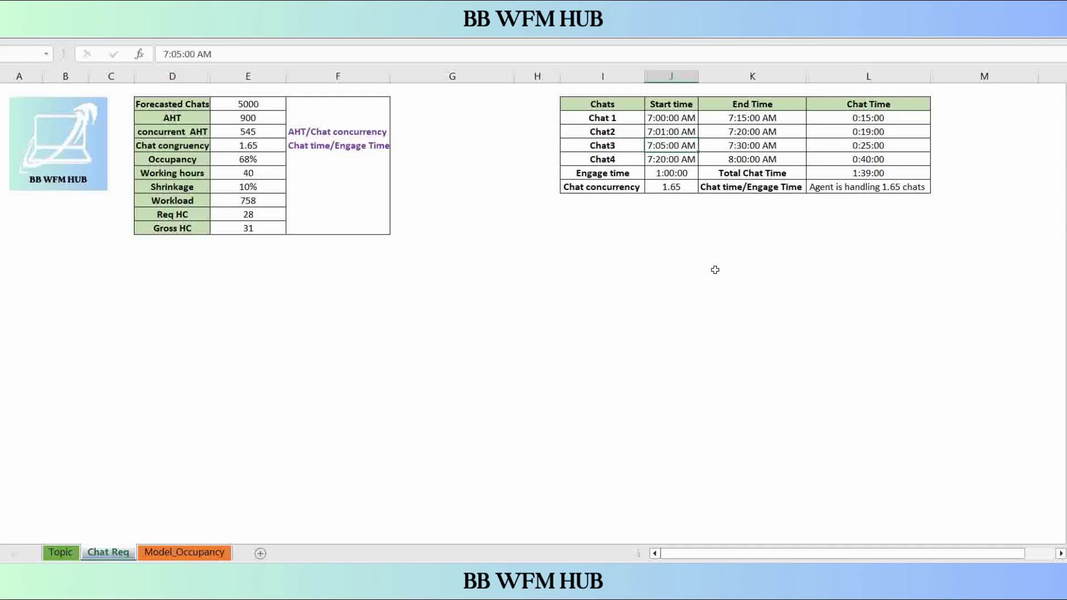
pyautogui.press('Right')
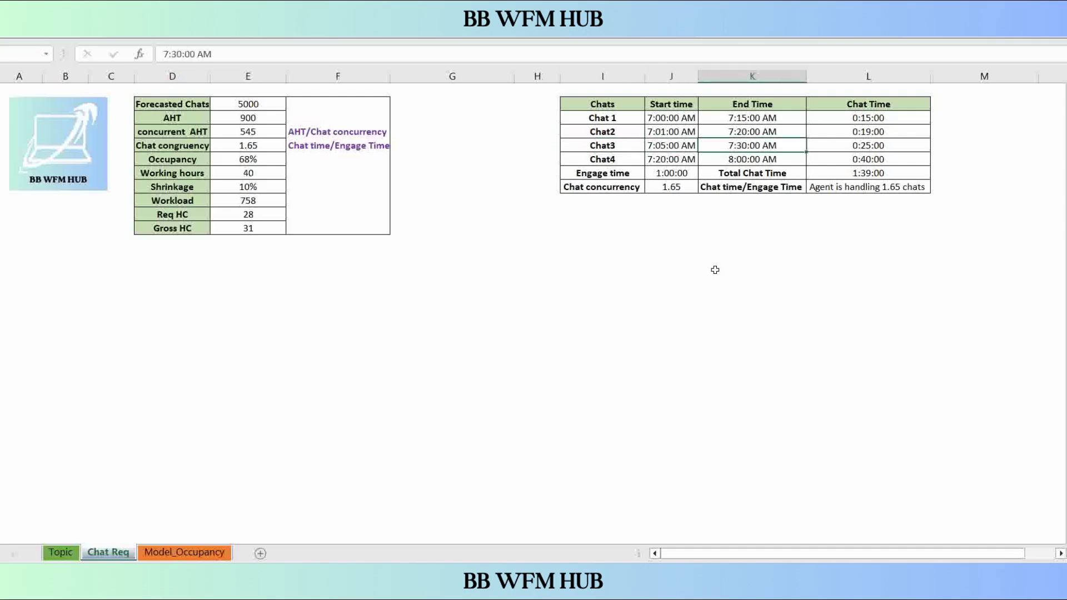
pyautogui.press('Left')
pyautogui.press('Left')
pyautogui.press('Down')
pyautogui.press('Right')
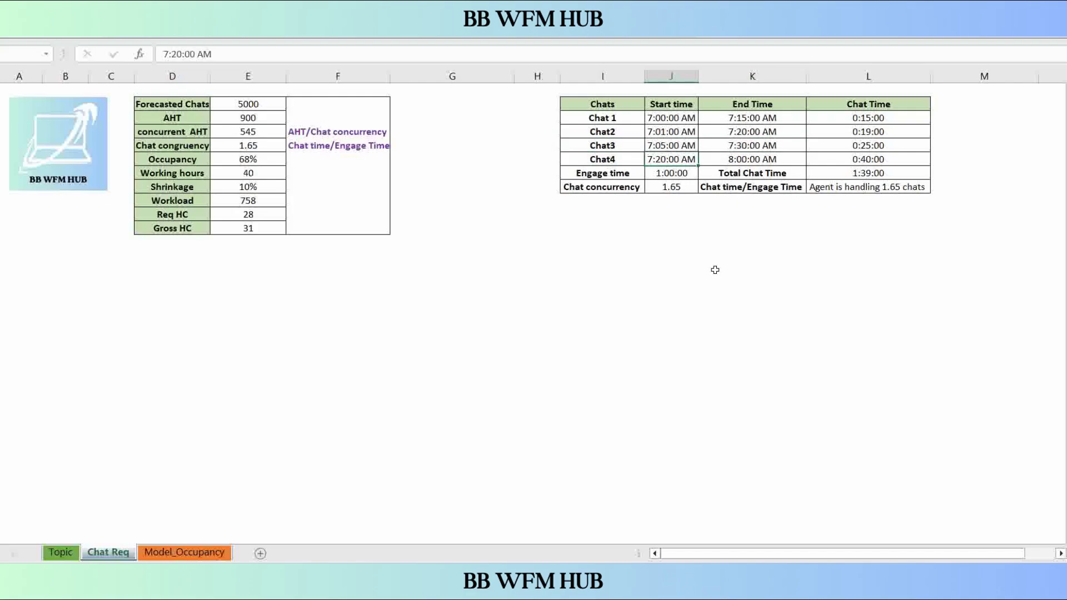
pyautogui.press('Right')
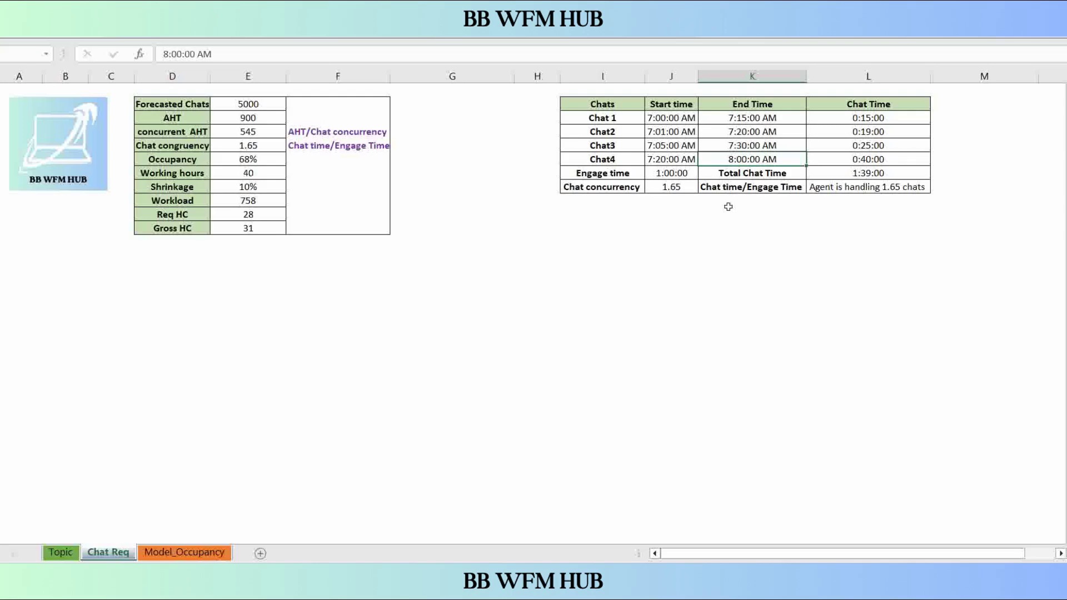
pyautogui.click(874, 120)
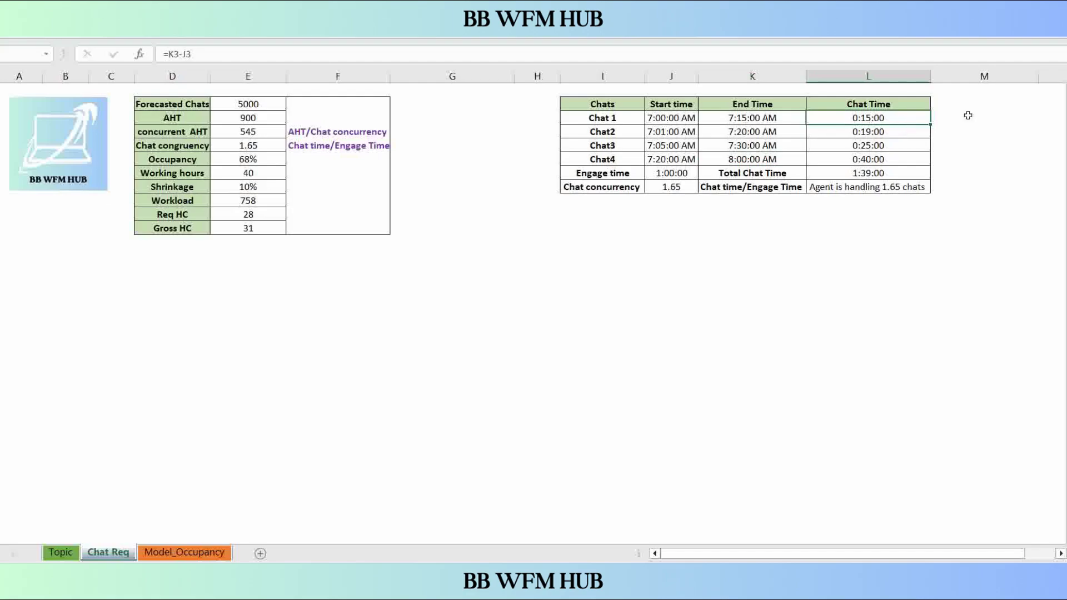
pyautogui.press('F2')
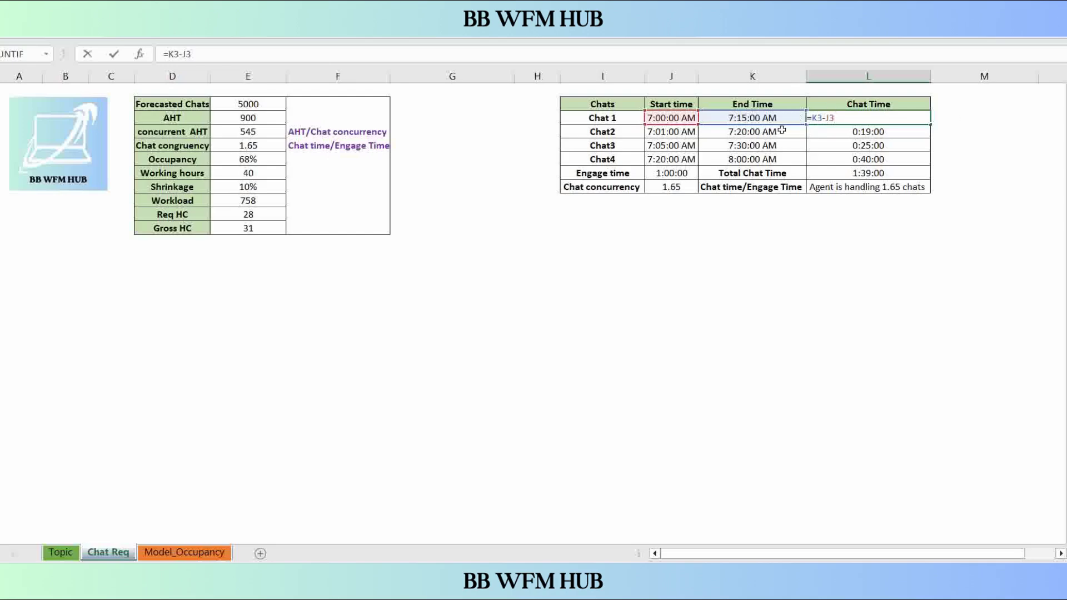
pyautogui.press('Escape')
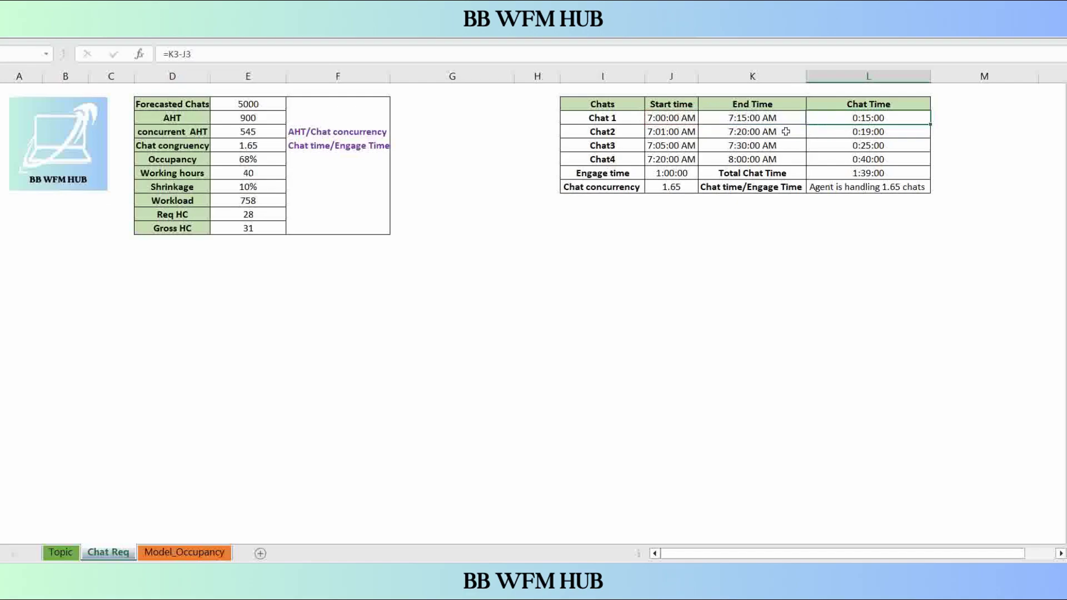
pyautogui.press('F2')
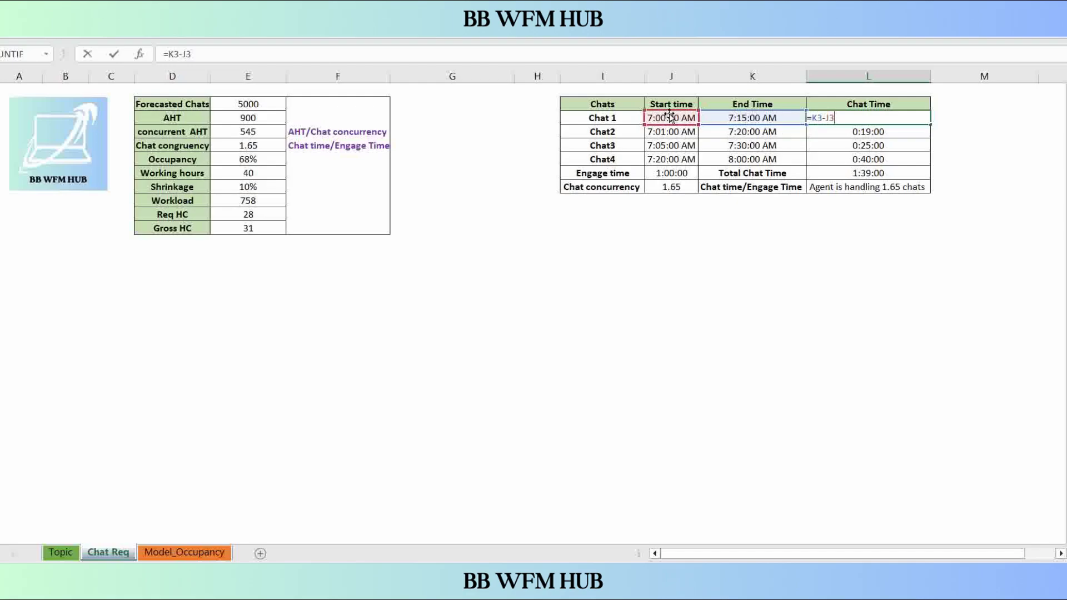
pyautogui.hotkey('ctrl', 'Return')
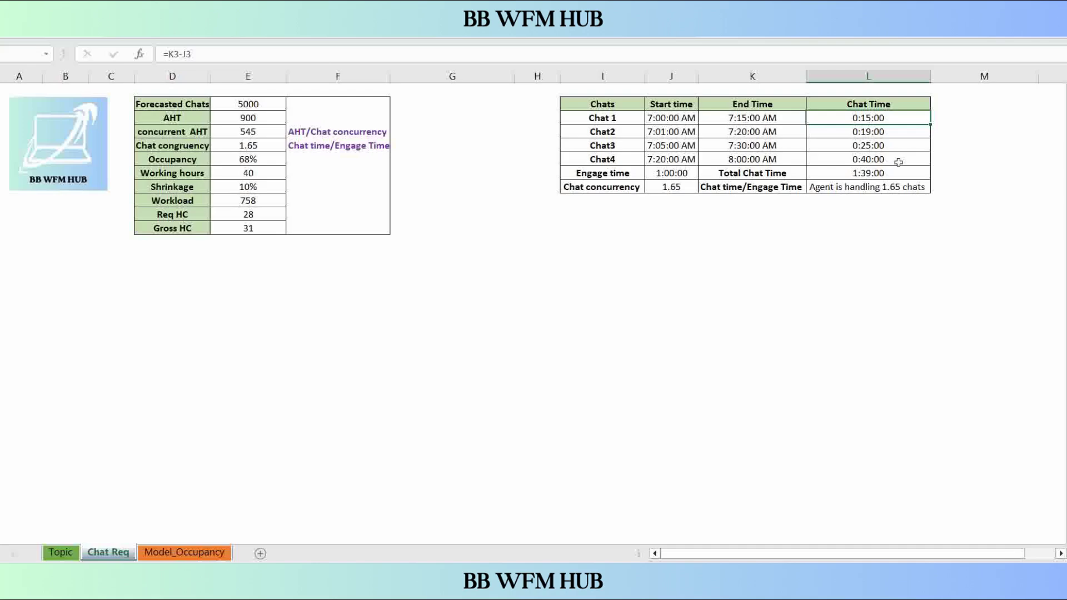
pyautogui.press('Down')
pyautogui.press('Down')
pyautogui.press('Down')
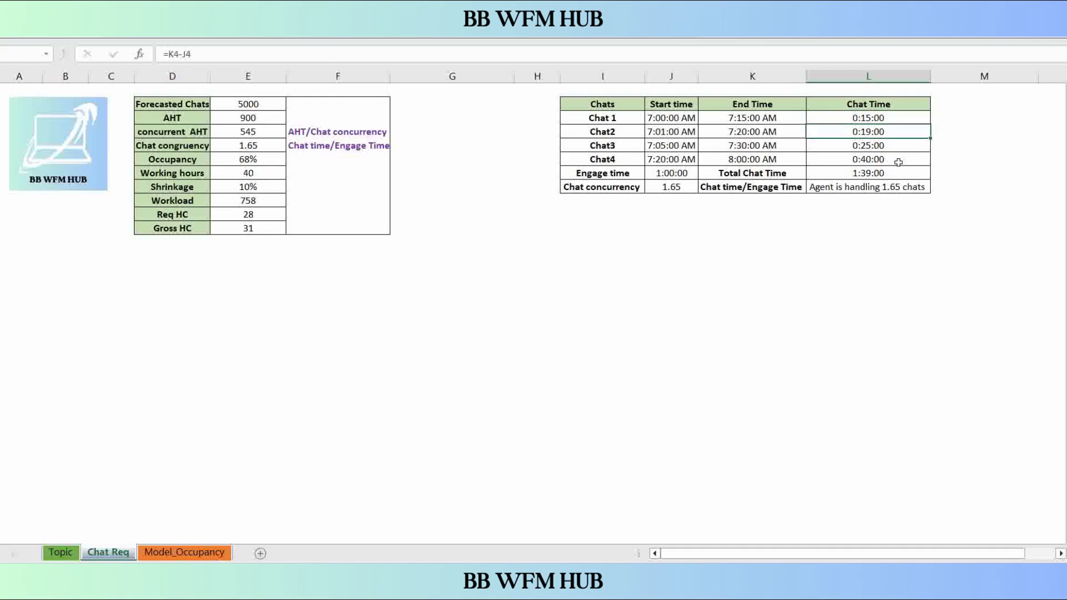
pyautogui.press('Down')
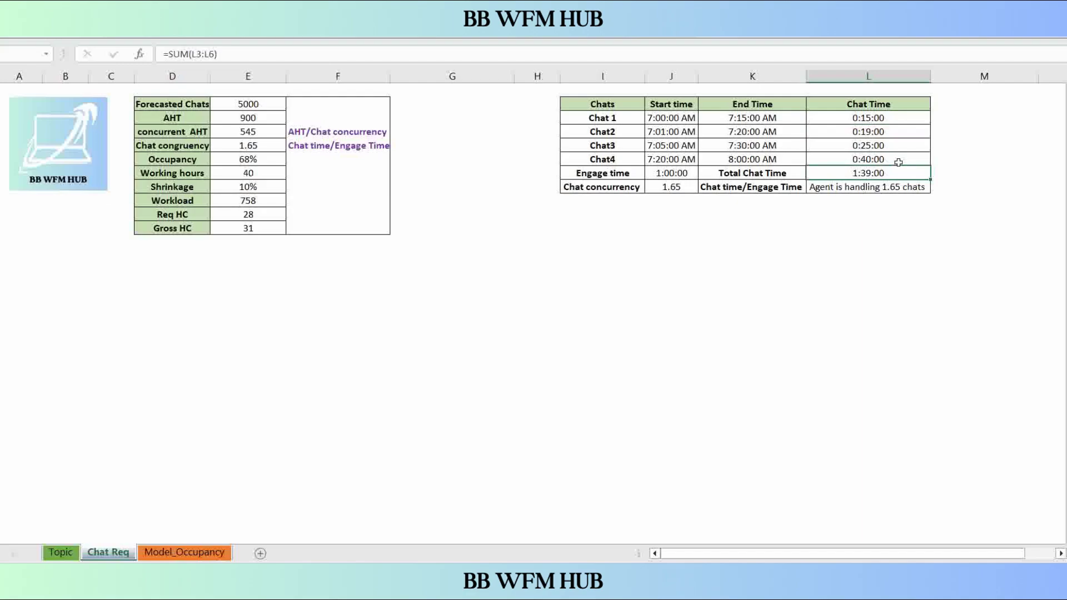
pyautogui.press('F2')
pyautogui.press('Escape')
pyautogui.press('Left')
pyautogui.press('Left')
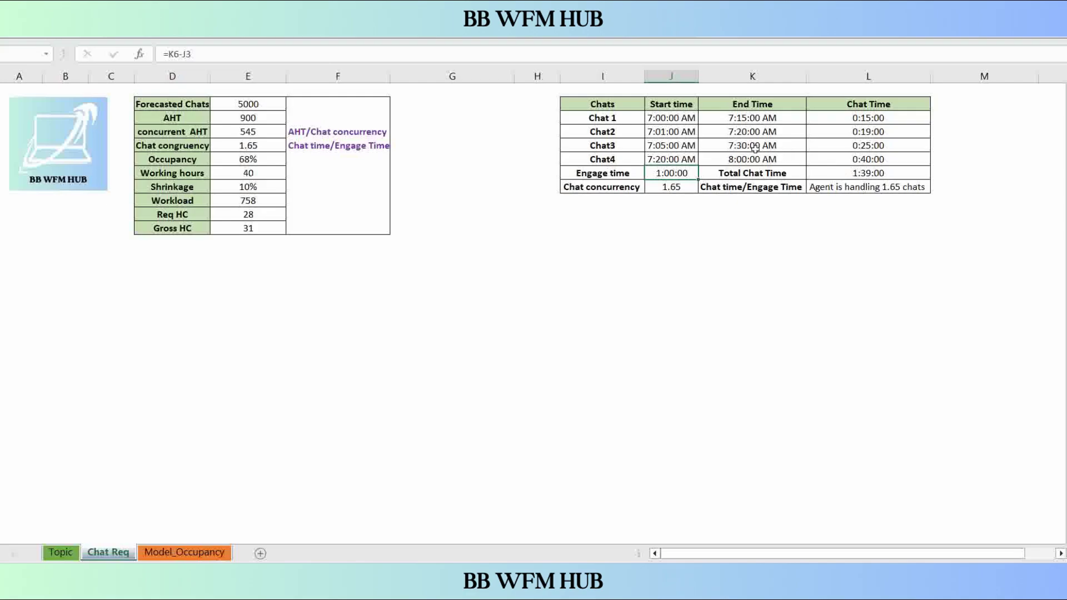
pyautogui.press('F2')
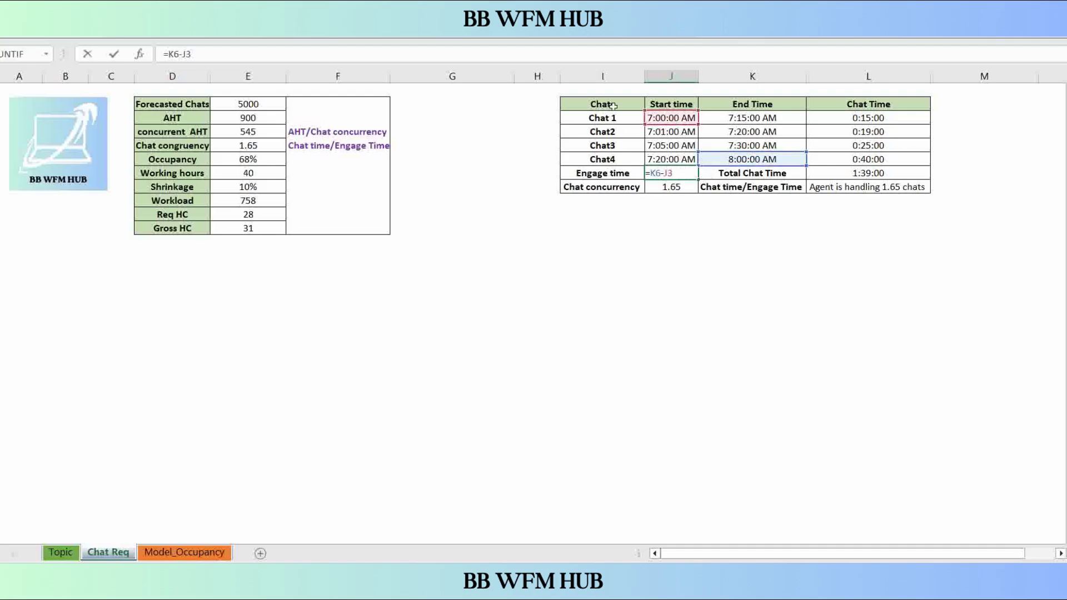
pyautogui.hotkey('ctrl', 'Return')
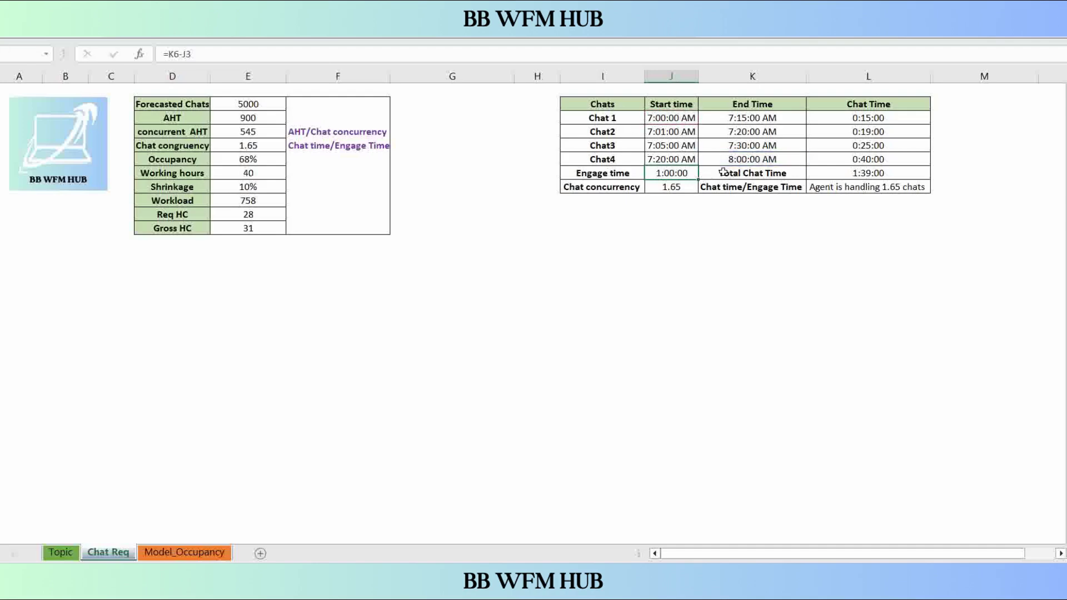
pyautogui.click(662, 116)
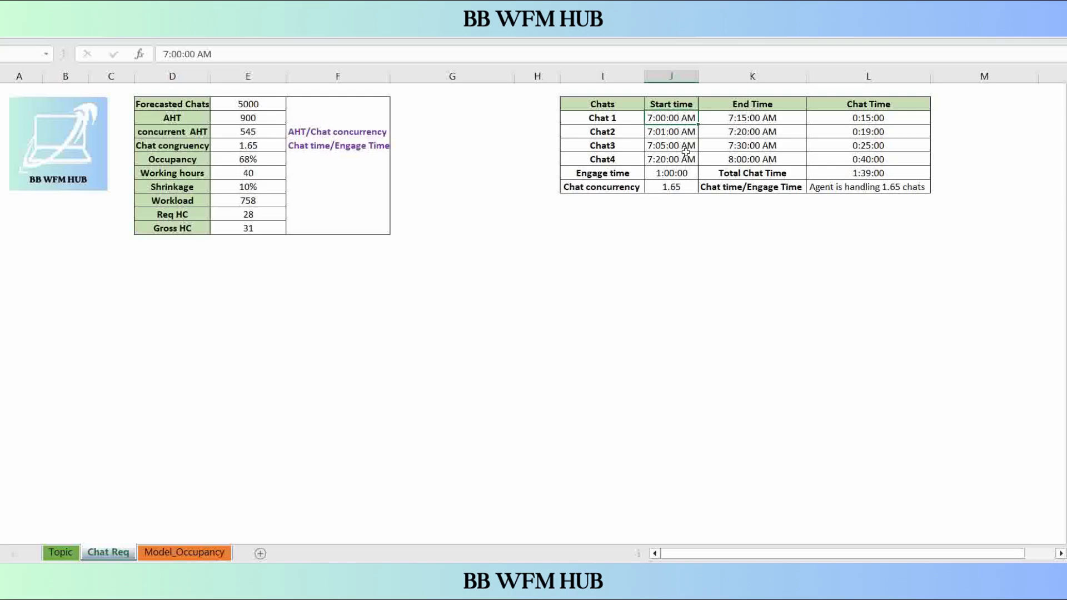
pyautogui.click(753, 161)
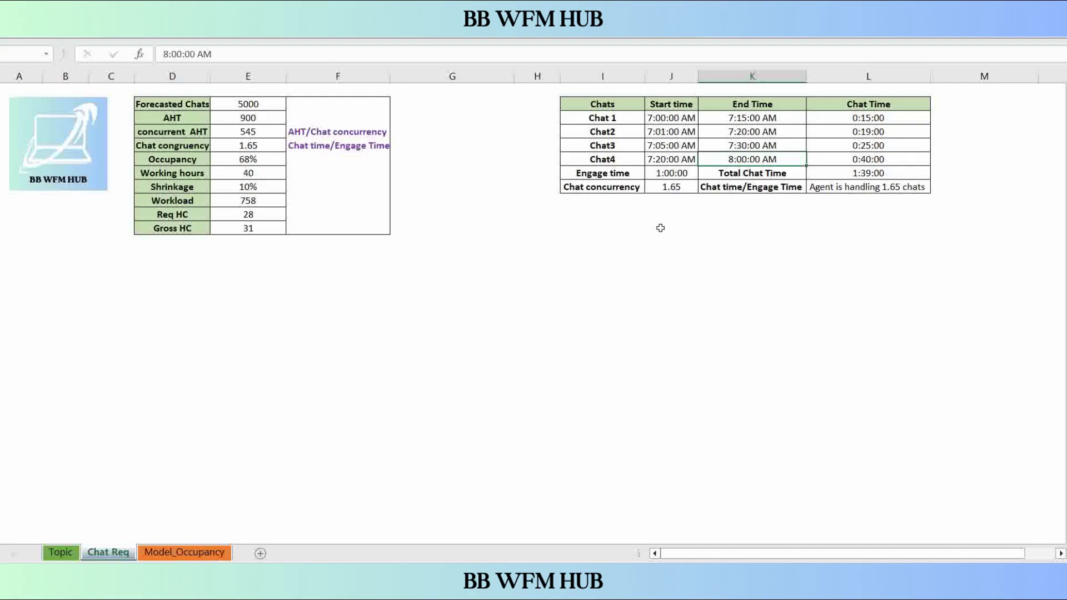
# - Check the chat concurrency formula =L7/J7 (1.65) and review the 'Agent is handling 1.65 chats' note
pyautogui.press('Left')
pyautogui.press('Down')
pyautogui.press('Down')
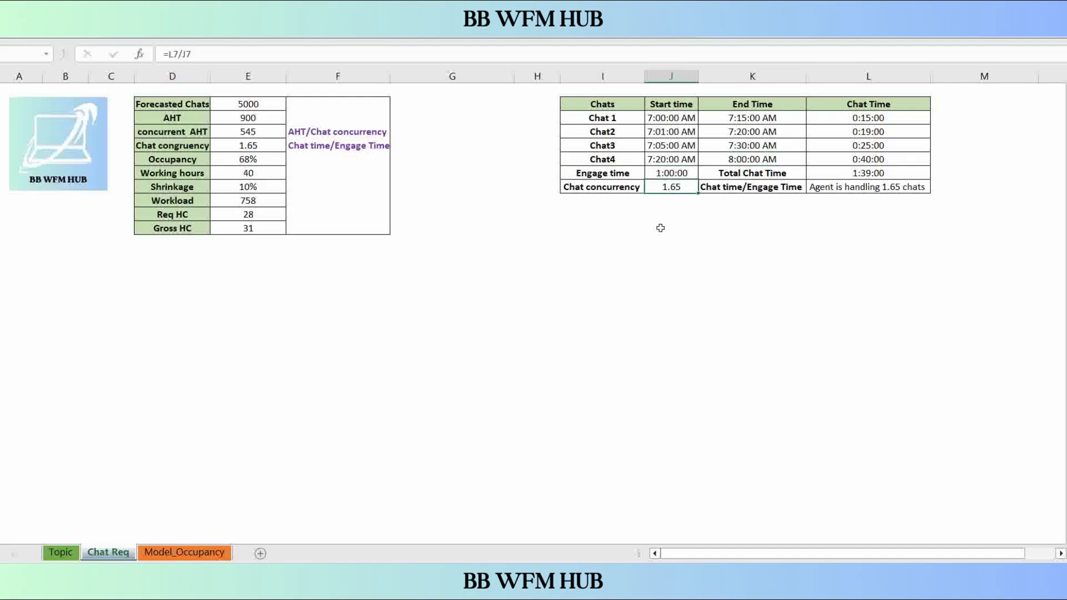
pyautogui.press('F2')
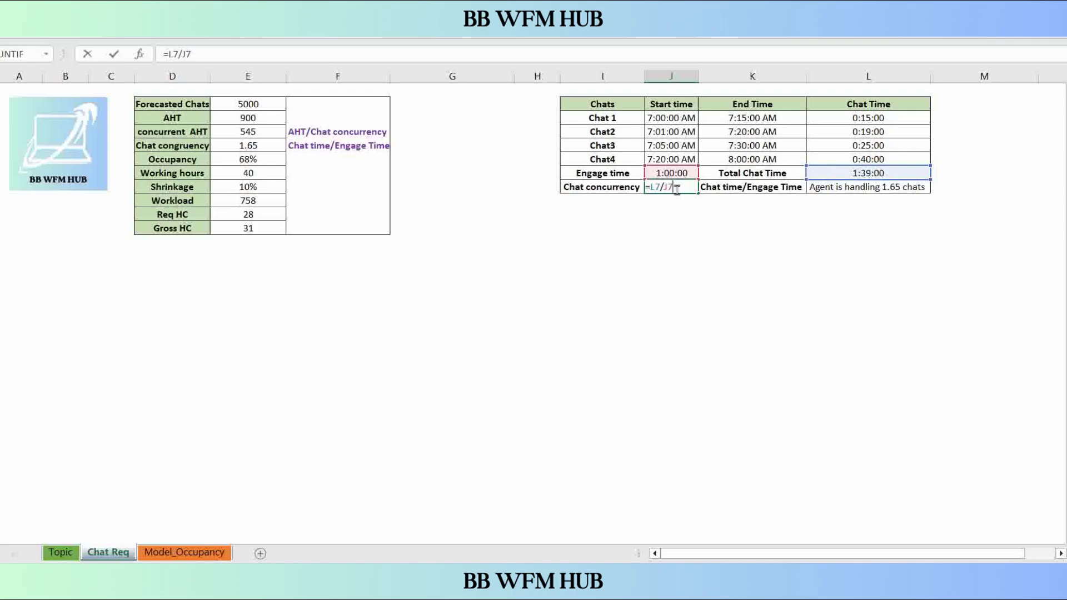
pyautogui.hotkey('ctrl', 'Return')
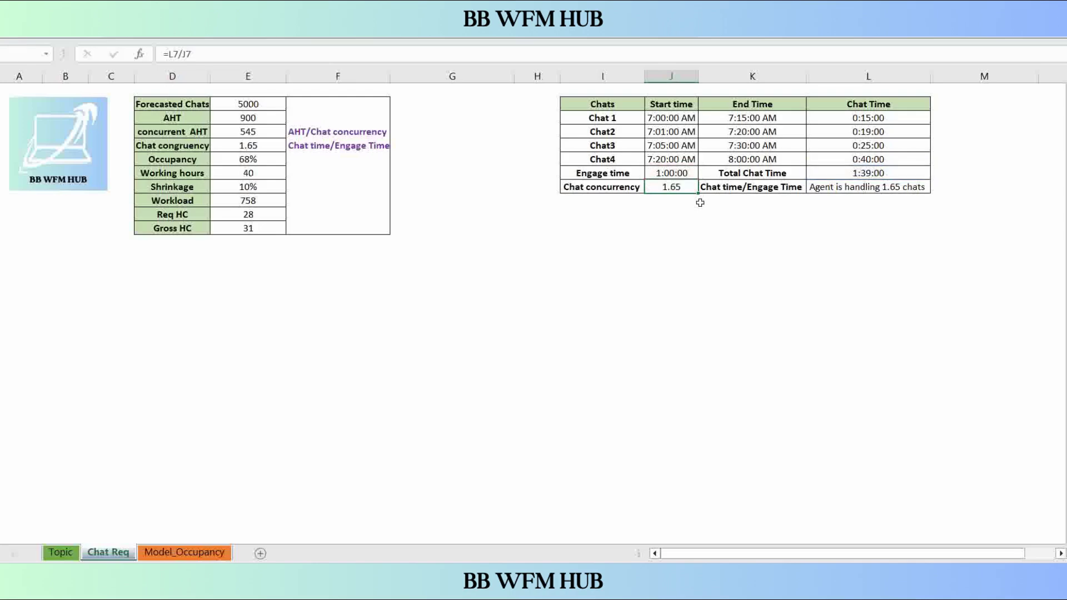
pyautogui.press('Right')
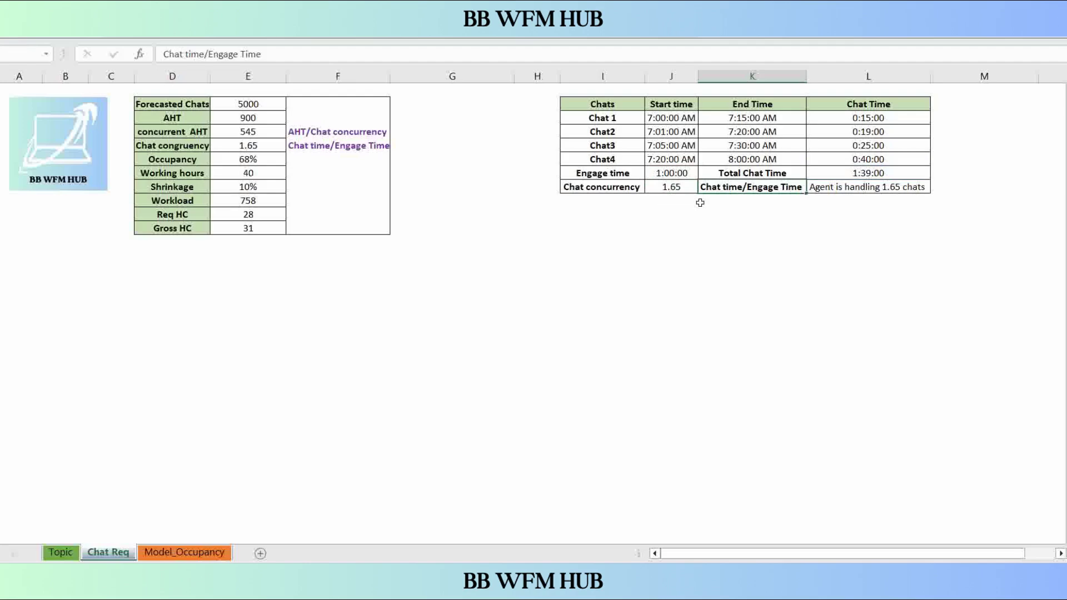
pyautogui.press('Left')
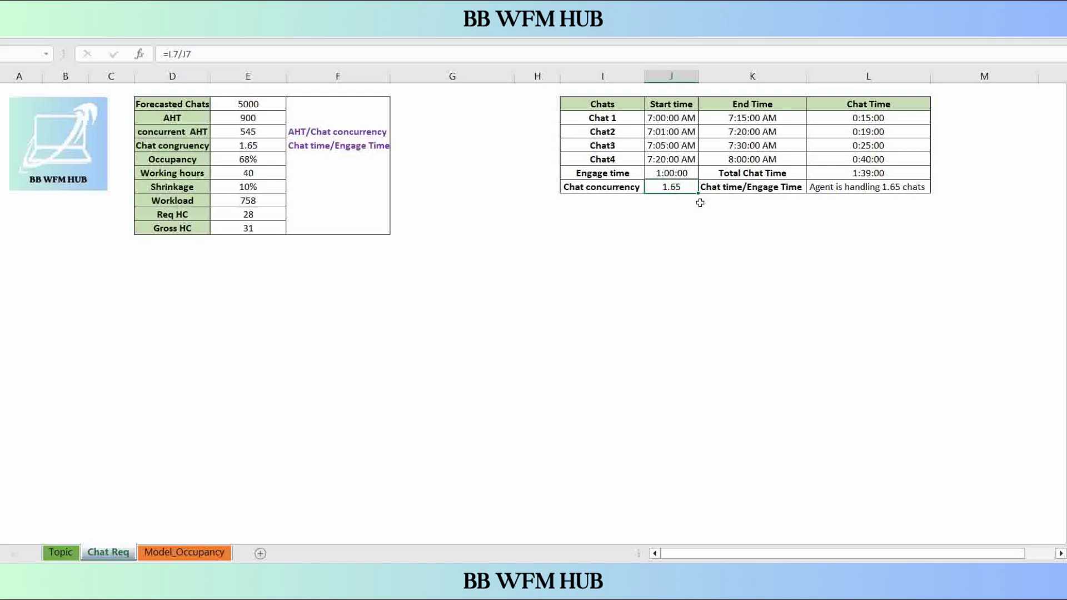
pyautogui.press('Right')
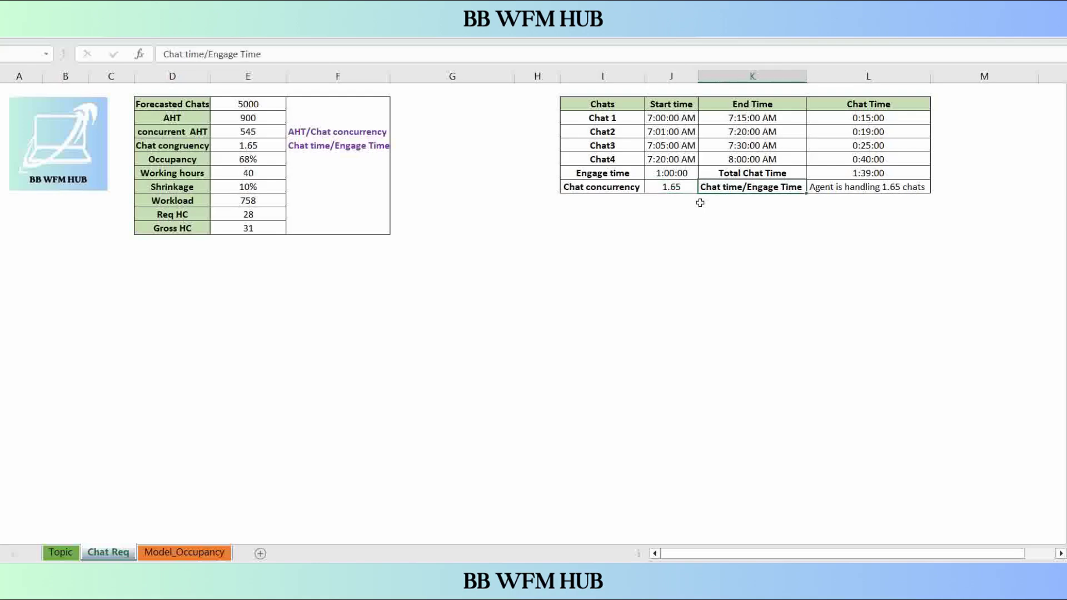
pyautogui.press('Right')
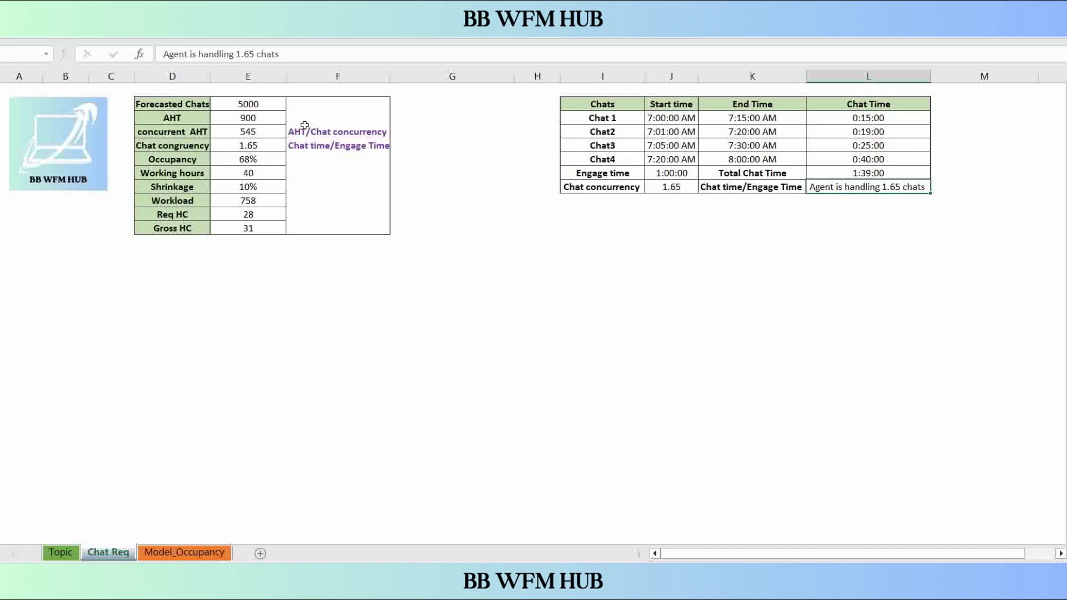
pyautogui.click(268, 103)
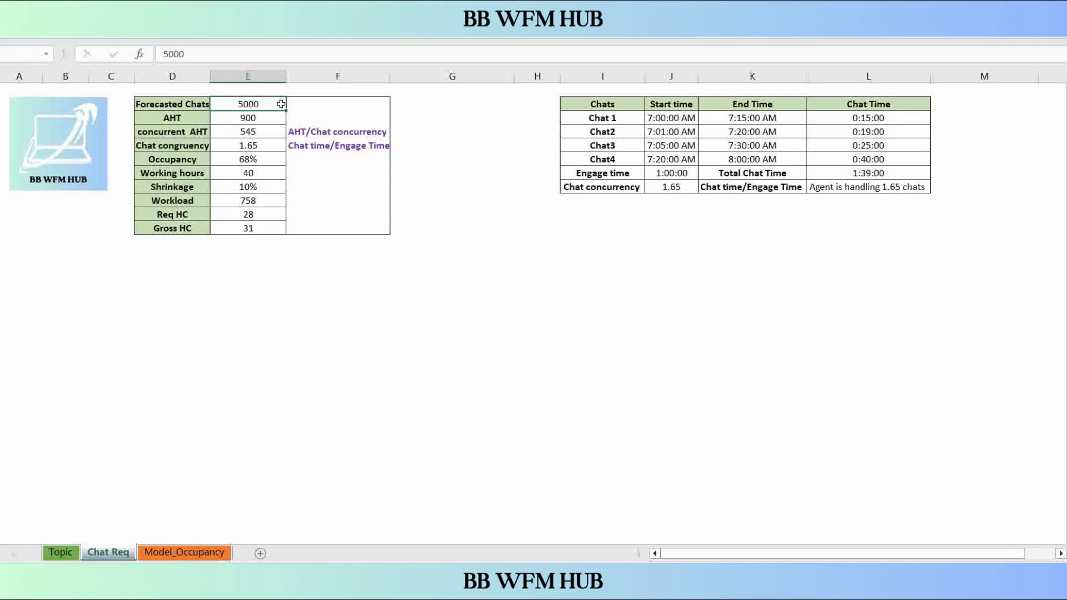
pyautogui.press('Down')
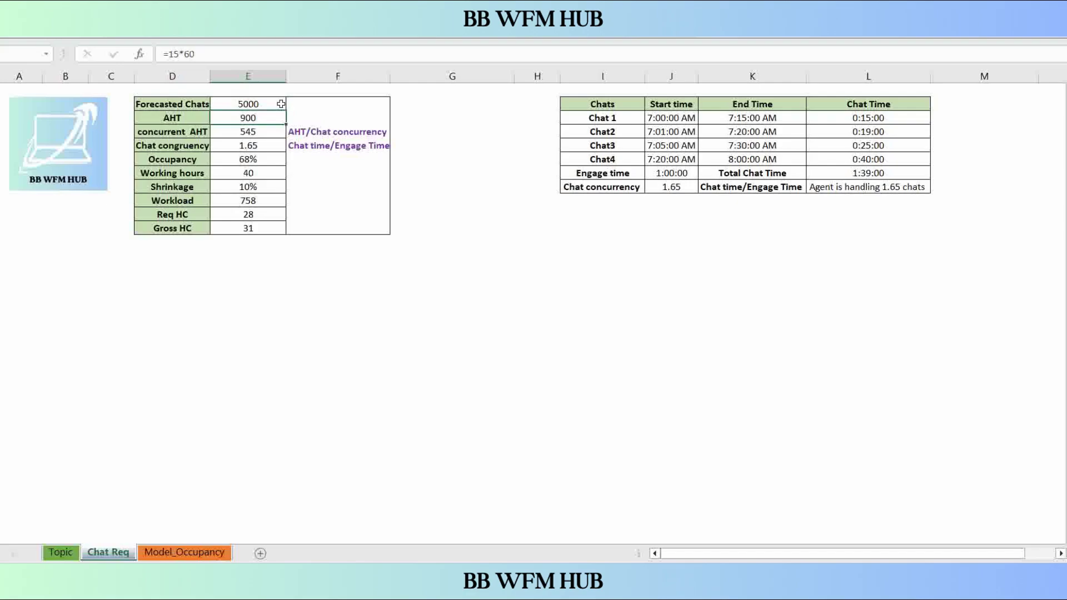
pyautogui.press('F2')
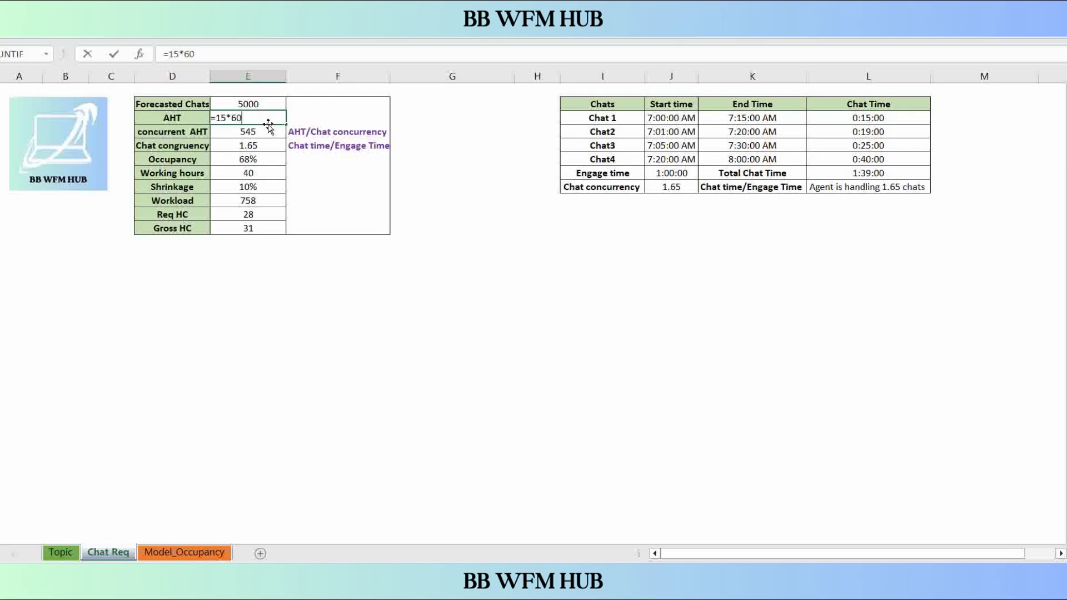
pyautogui.hotkey('ctrl', 'Return')
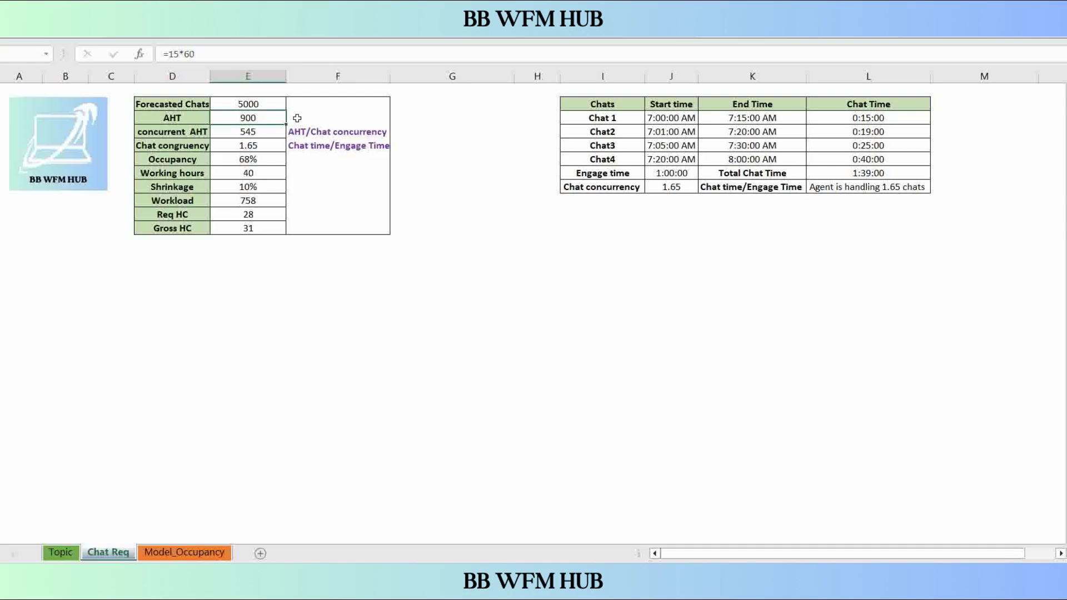
pyautogui.press('Down')
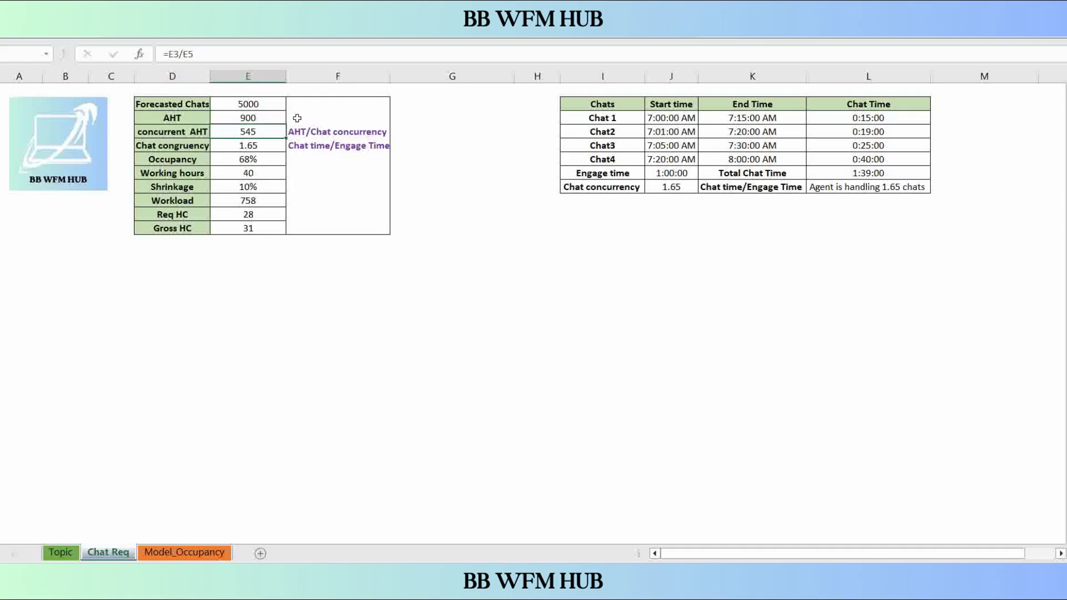
pyautogui.press('Down')
pyautogui.press('Up')
pyautogui.press('F2')
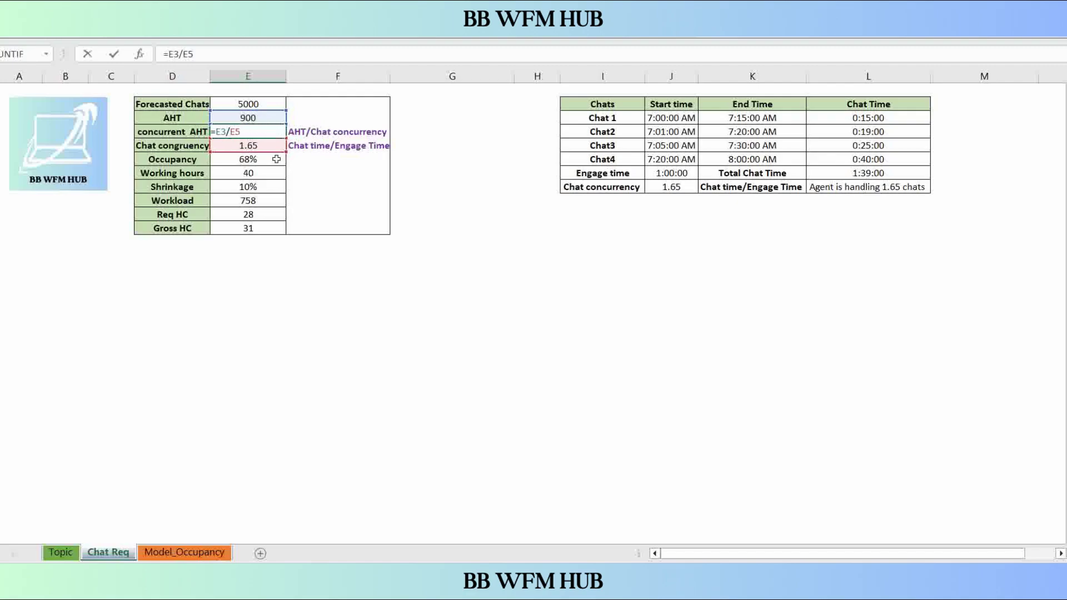
pyautogui.hotkey('ctrl', 'Return')
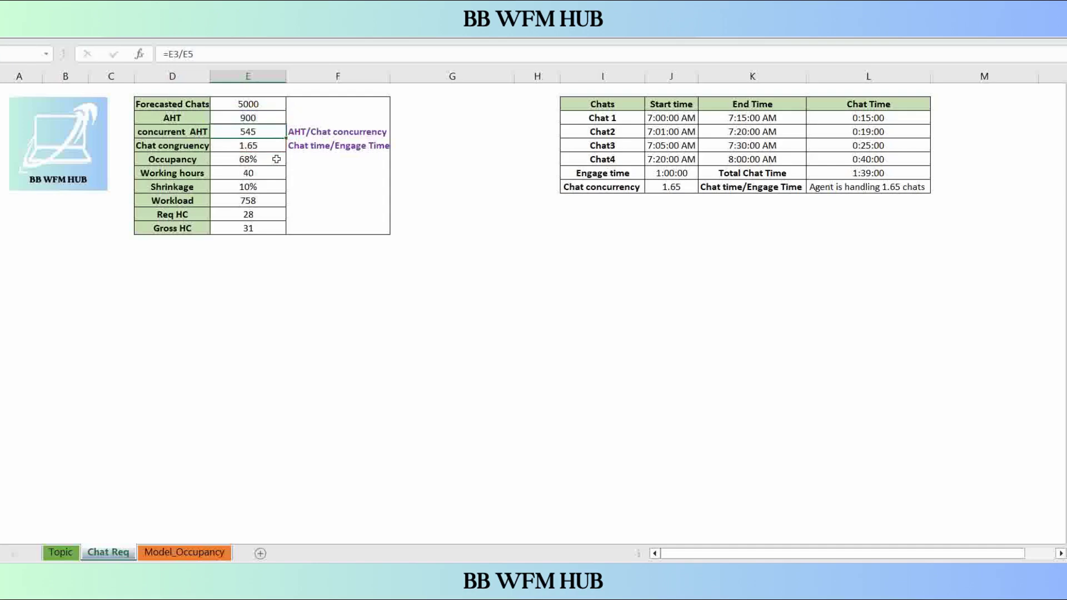
pyautogui.press('Down')
pyautogui.press('Up')
pyautogui.press('Down')
pyautogui.press('Down')
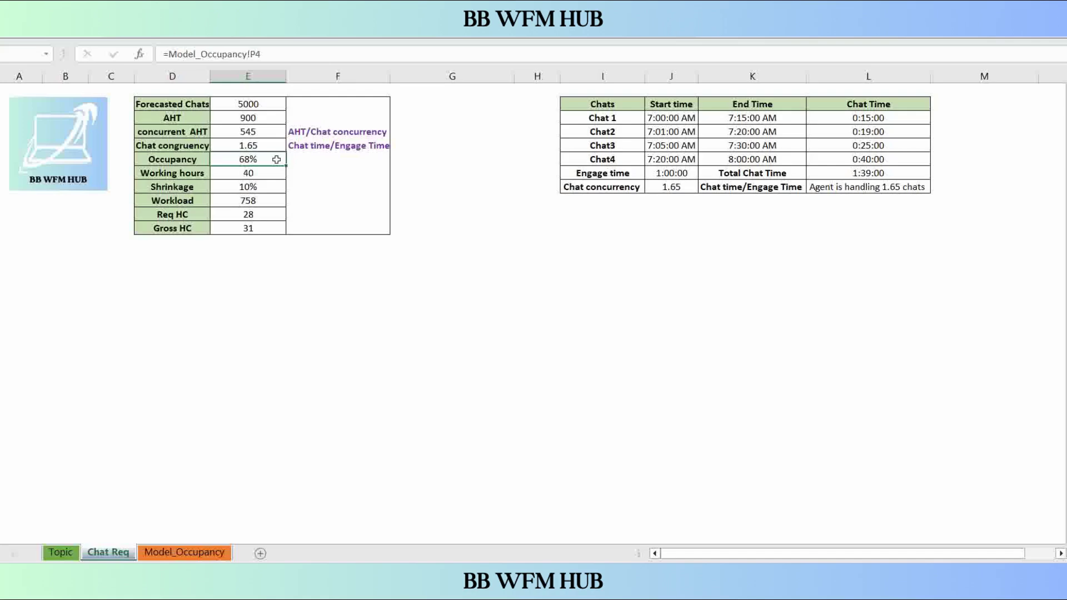
pyautogui.click(204, 554)
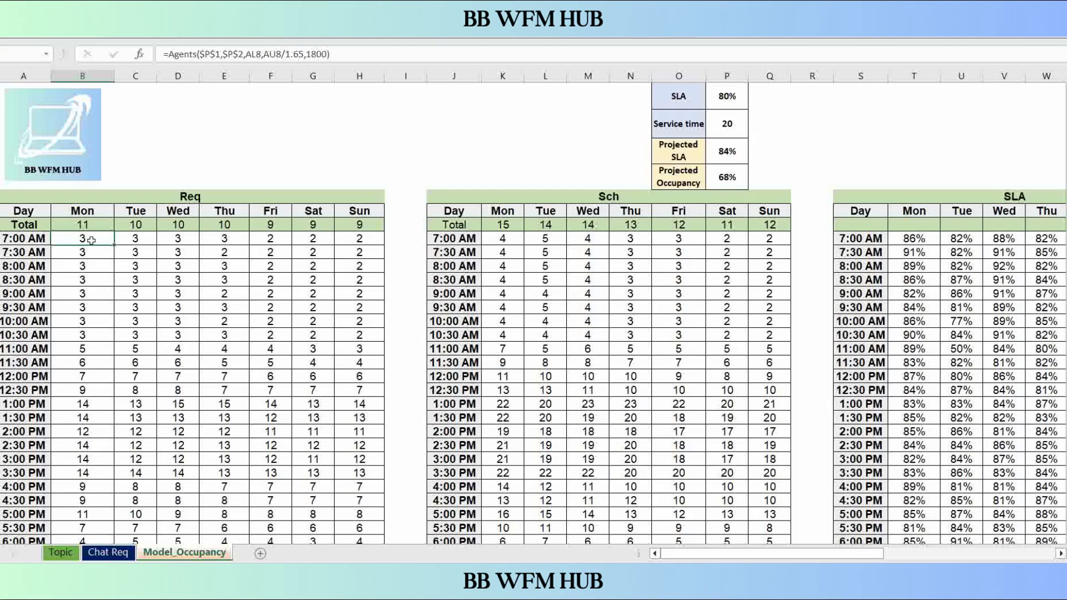
pyautogui.click(143, 54)
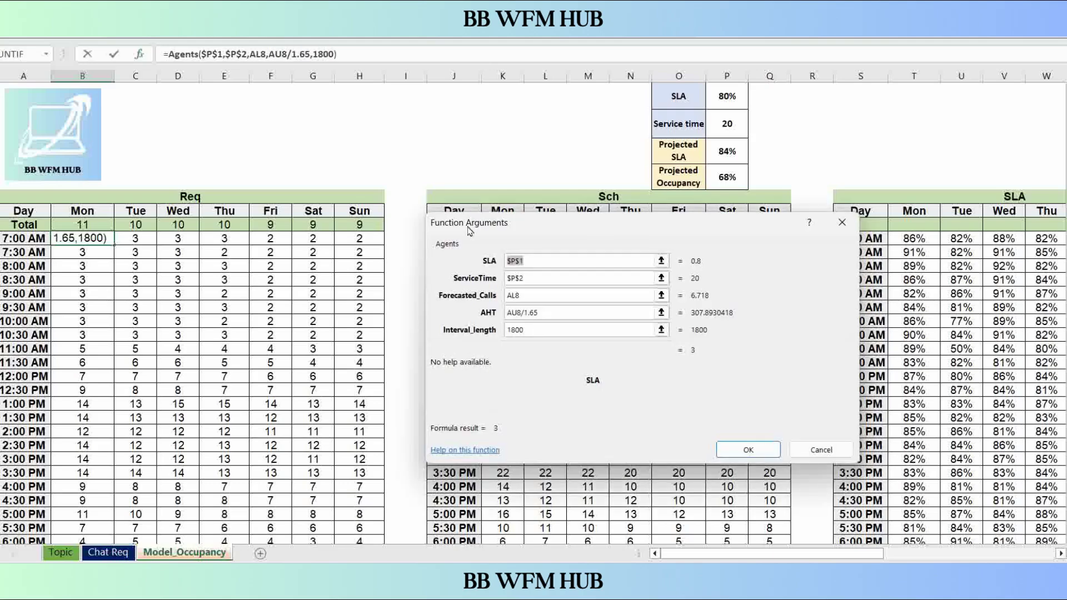
pyautogui.moveTo(470, 231); pyautogui.dragTo(478, 160)
pyautogui.click(552, 243)
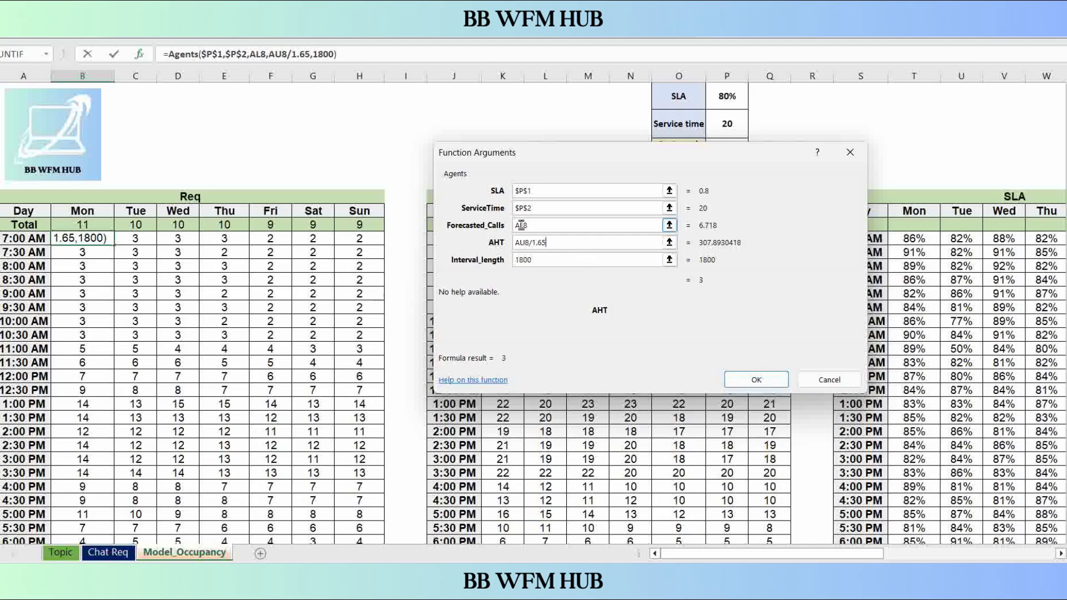
pyautogui.click(815, 380)
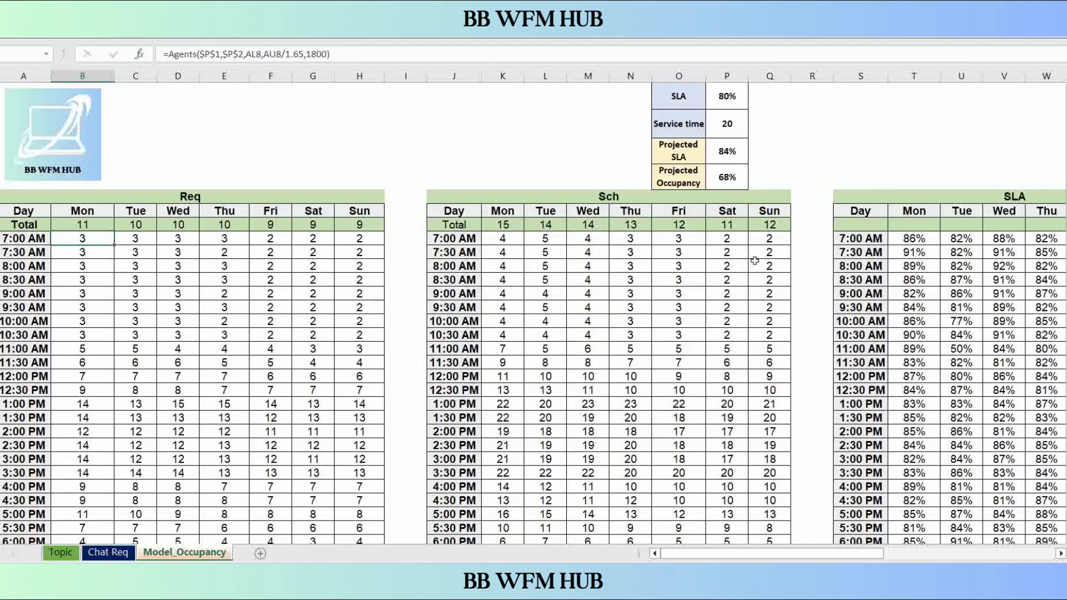
pyautogui.click(733, 172)
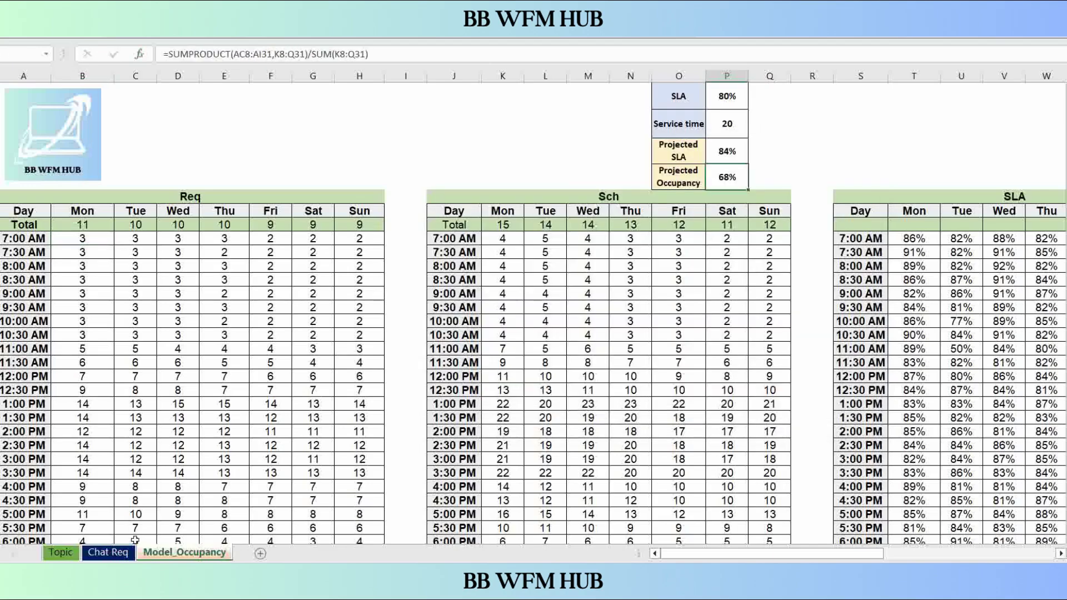
pyautogui.click(108, 552)
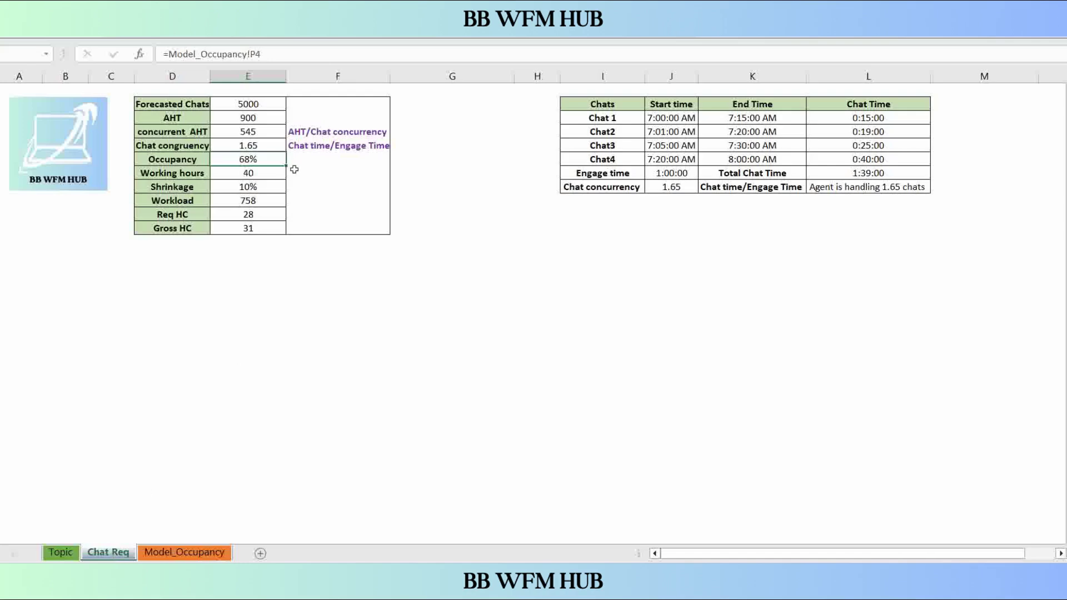
pyautogui.press('Down')
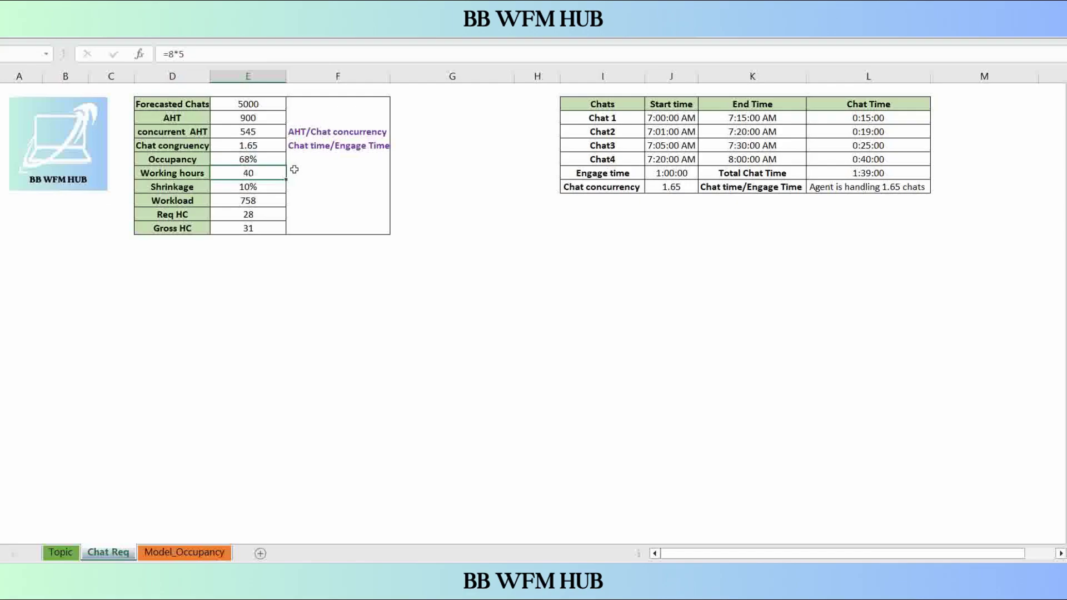
pyautogui.press('F2')
pyautogui.press('Escape')
pyautogui.press('Down')
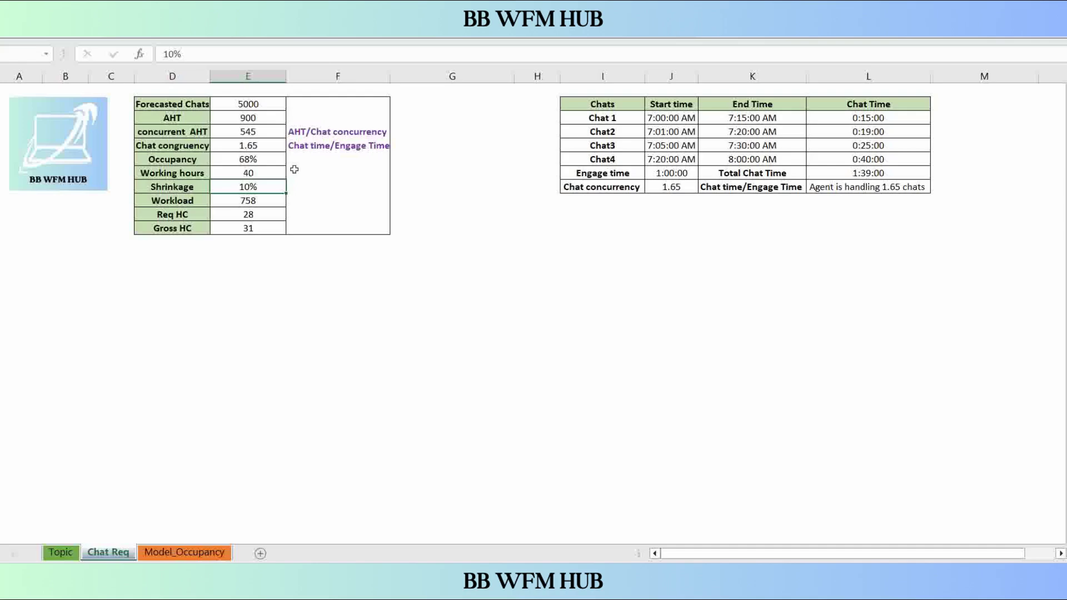
pyautogui.press('Down')
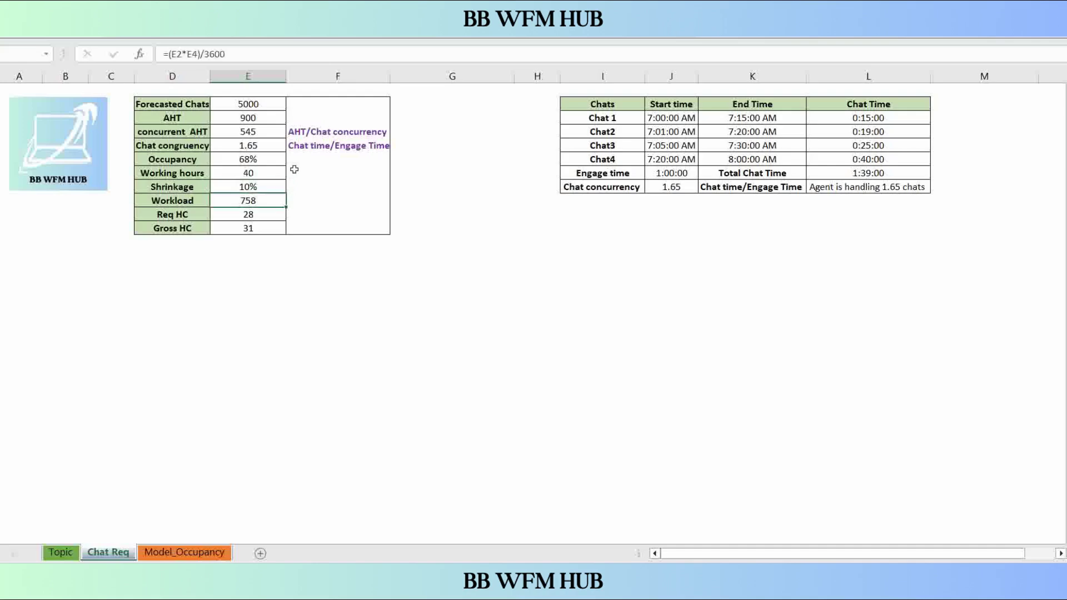
pyautogui.press('F2')
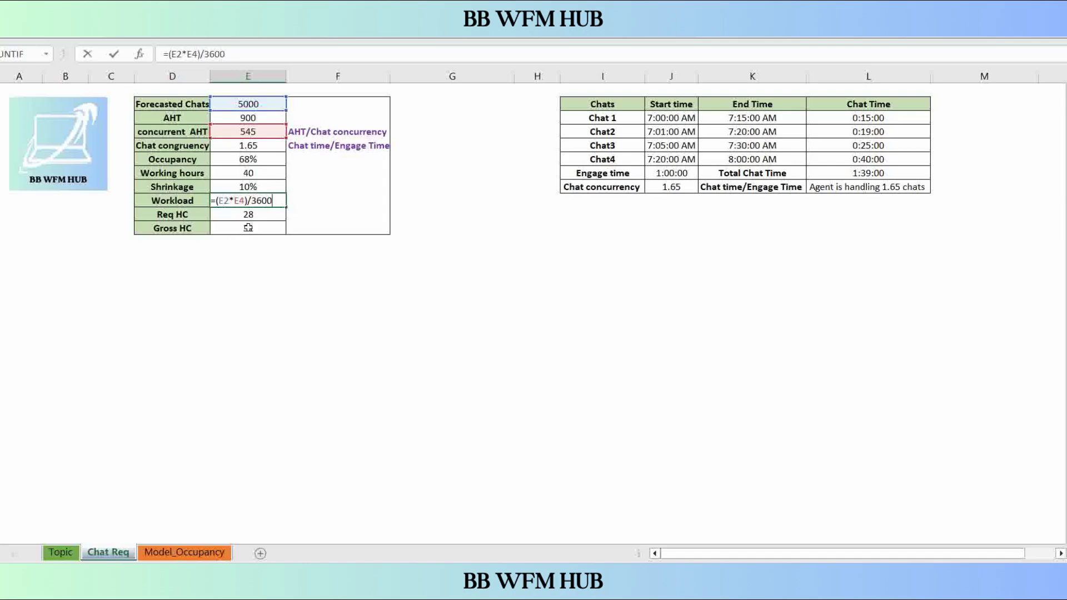
pyautogui.hotkey('ctrl', 'Return')
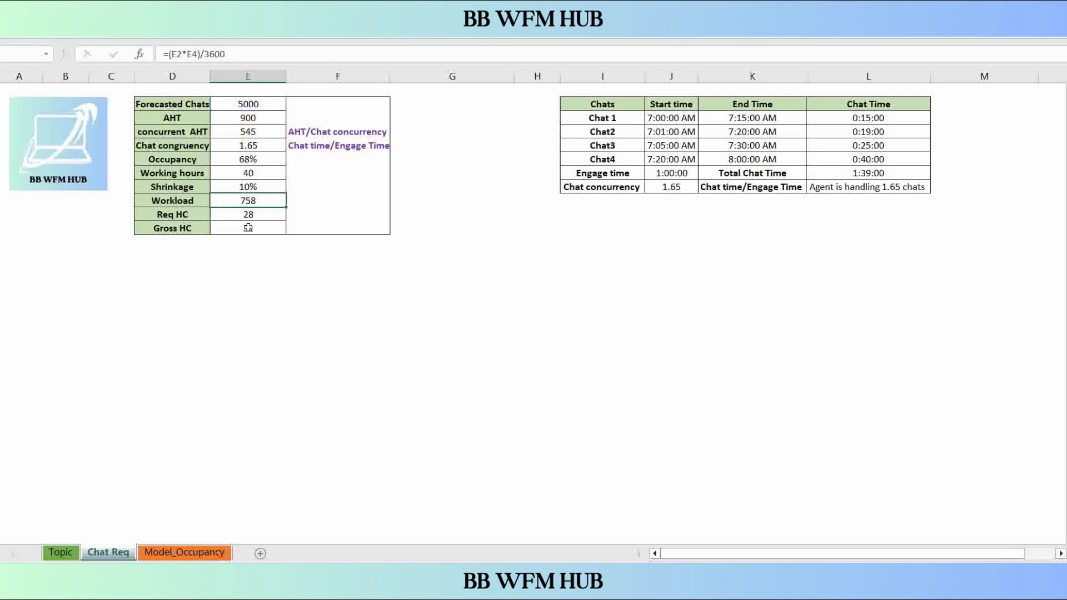
pyautogui.press('Down')
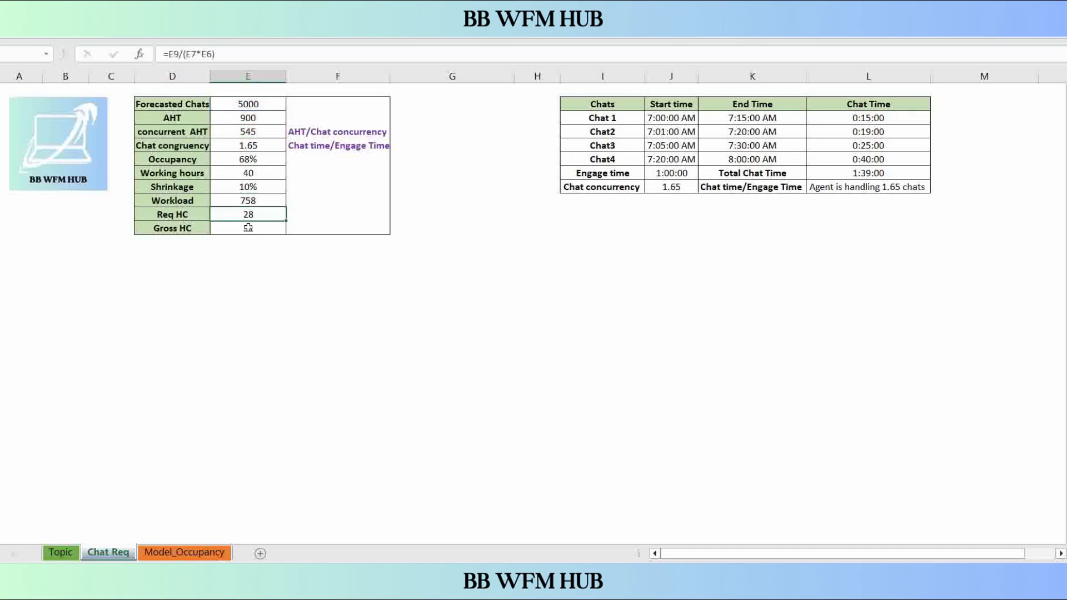
pyautogui.press('F2')
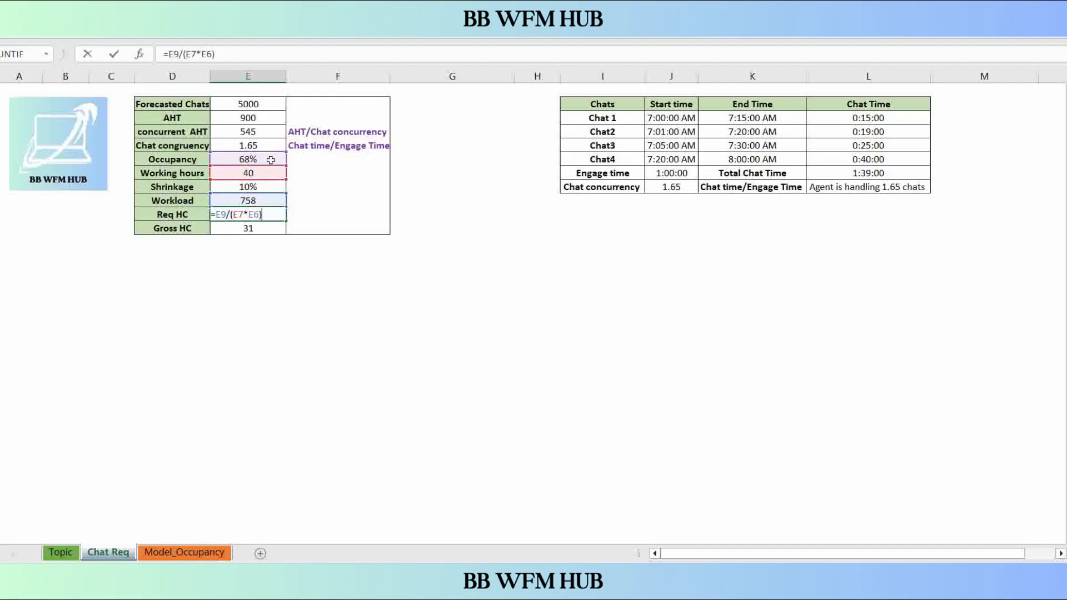
pyautogui.hotkey('ctrl', 'Return')
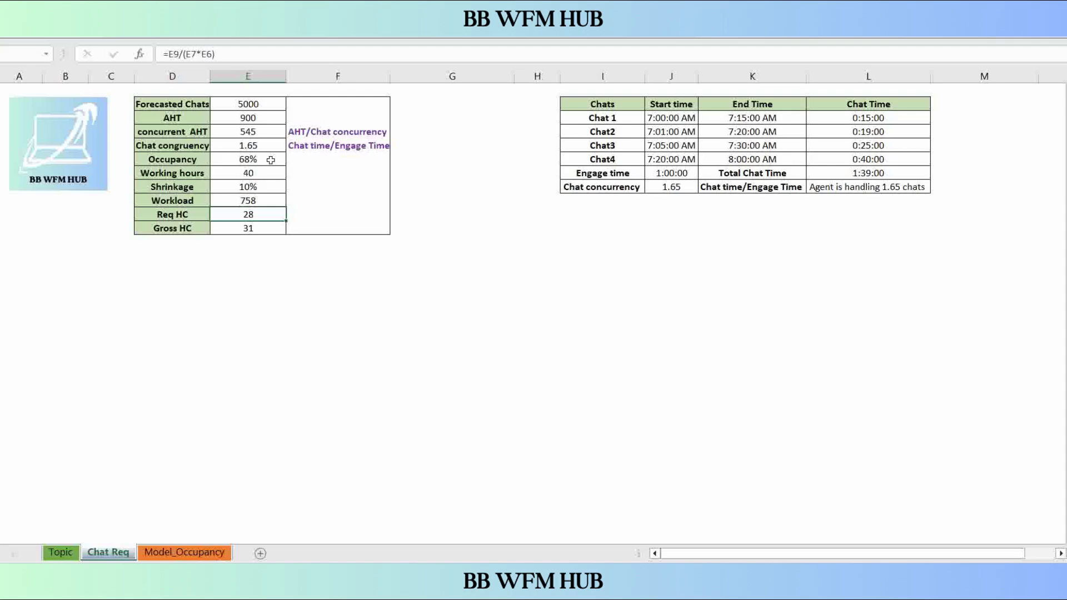
pyautogui.press('Down')
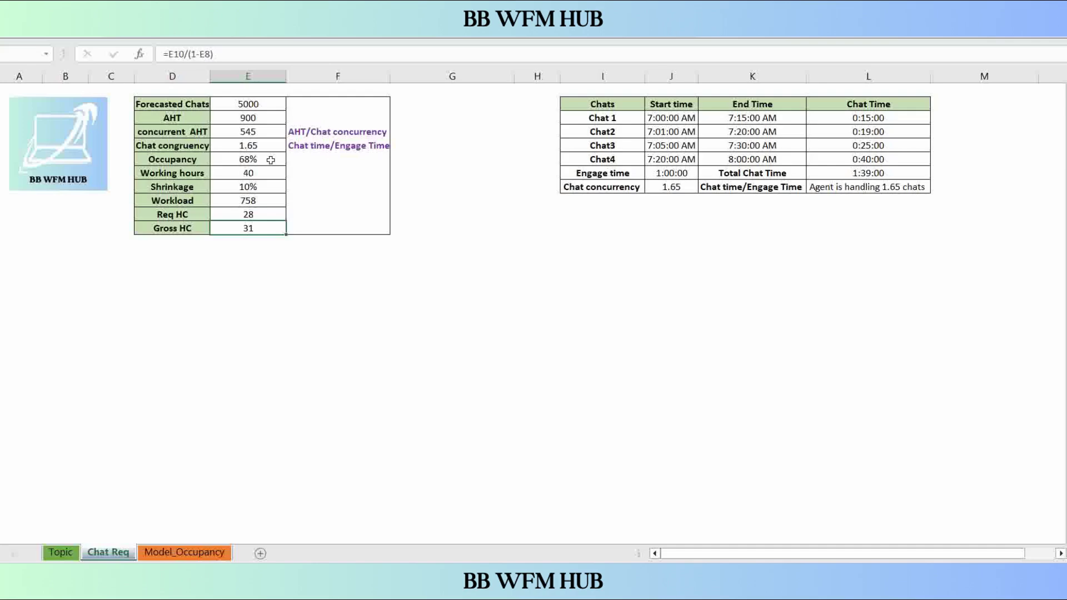
pyautogui.press('F2')
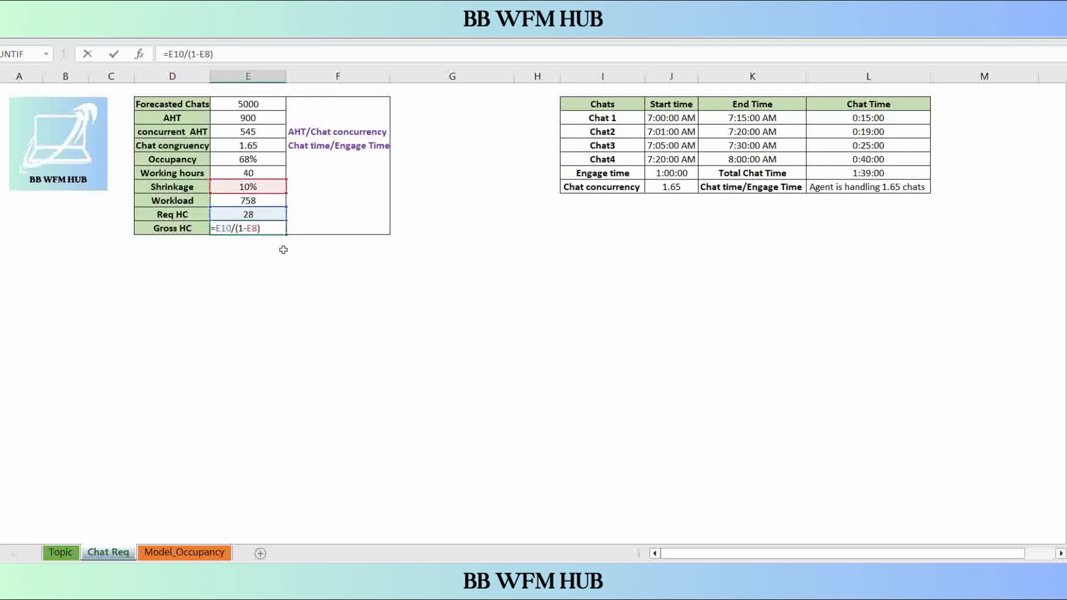
pyautogui.hotkey('ctrl', 'Return')
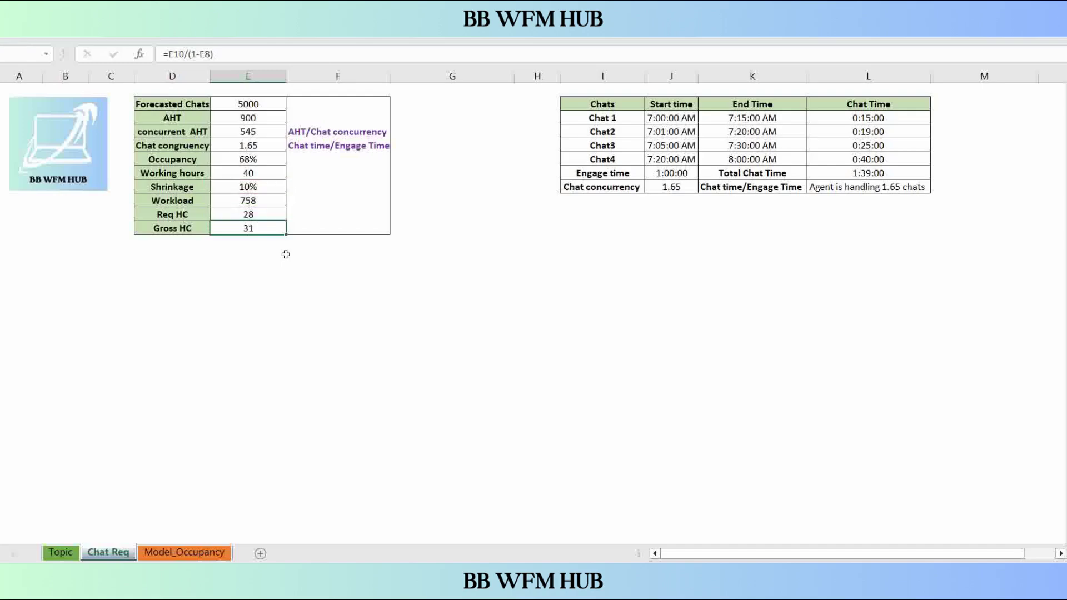